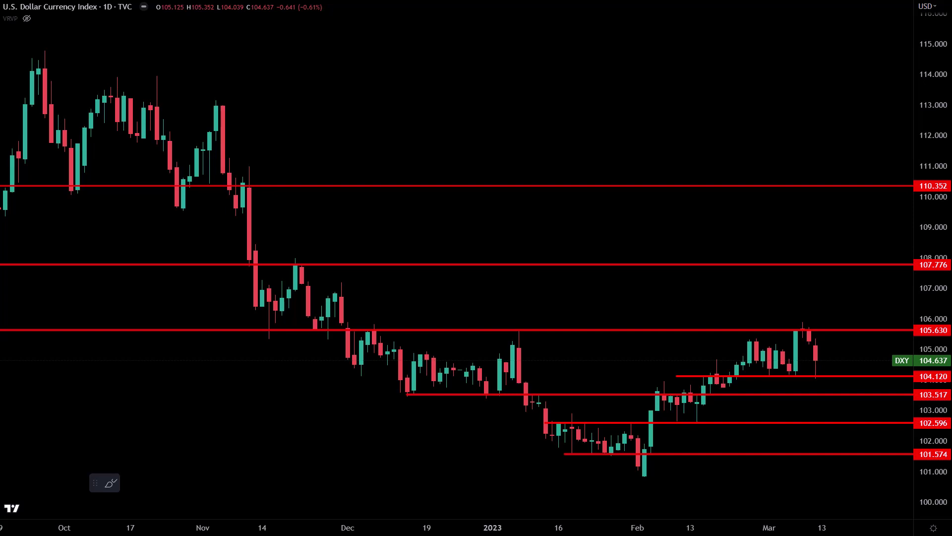
Step: Circle the five tests of the 105.630 level between mid-November and early March with the yellow Brush
scroll(721, 505, "up", 6)
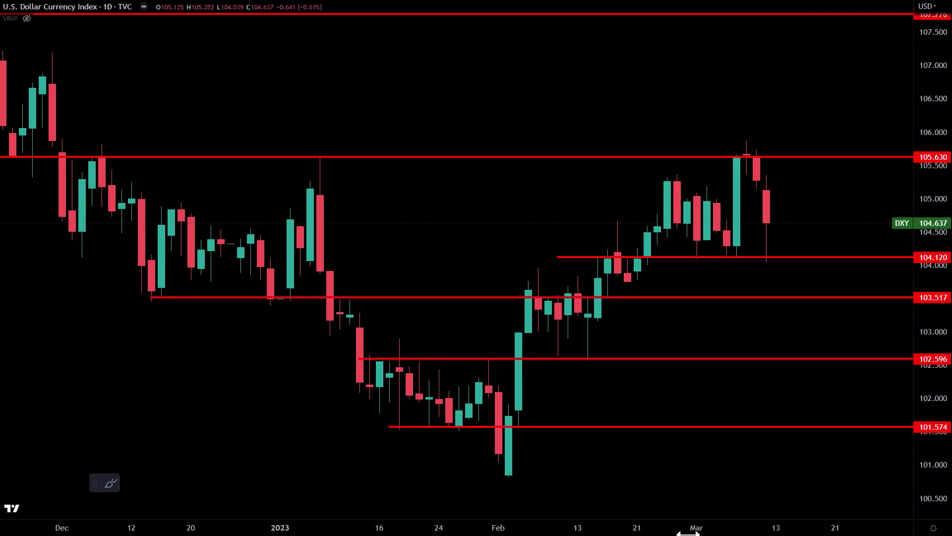
scroll(729, 471, "down", 3)
left_click(2, 113)
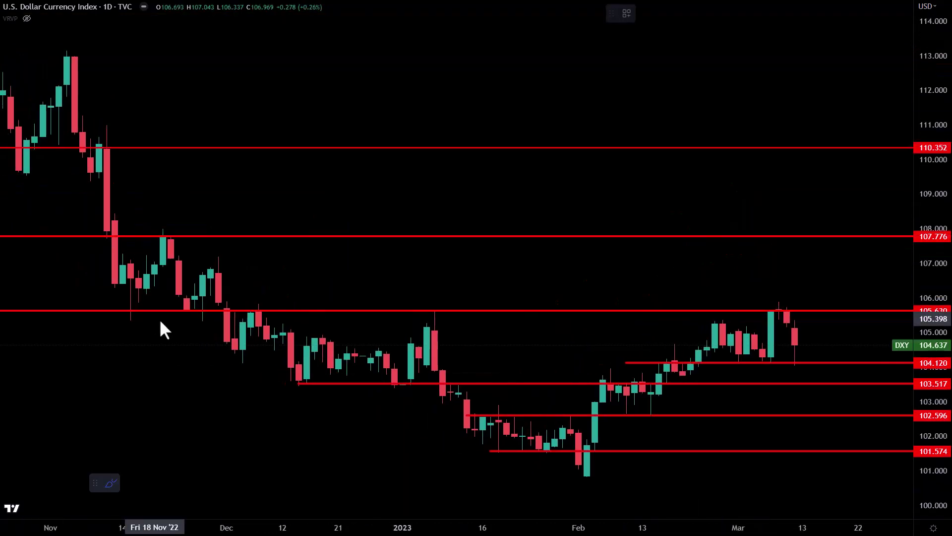
left_click_drag(114, 313, 116, 316)
left_click_drag(196, 312, 187, 312)
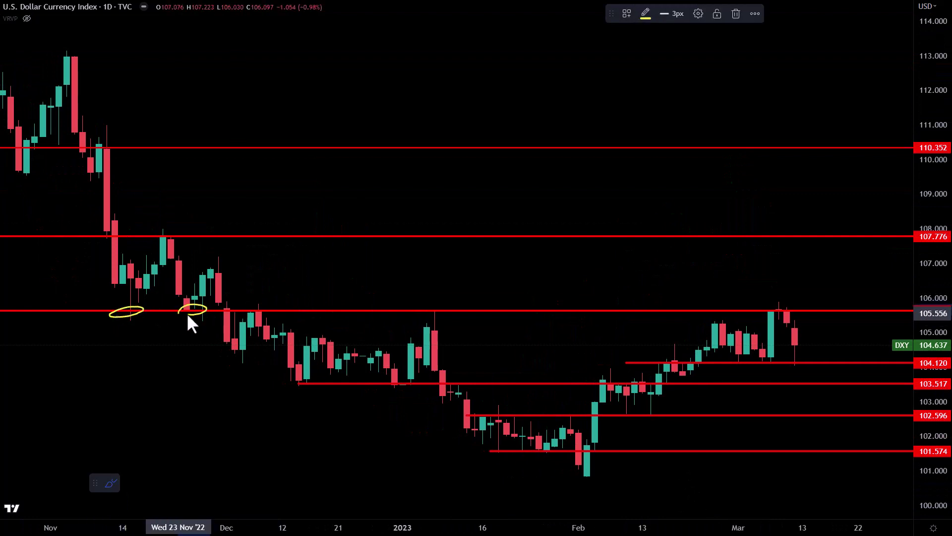
left_click_drag(261, 310, 253, 315)
left_click_drag(422, 317, 443, 317)
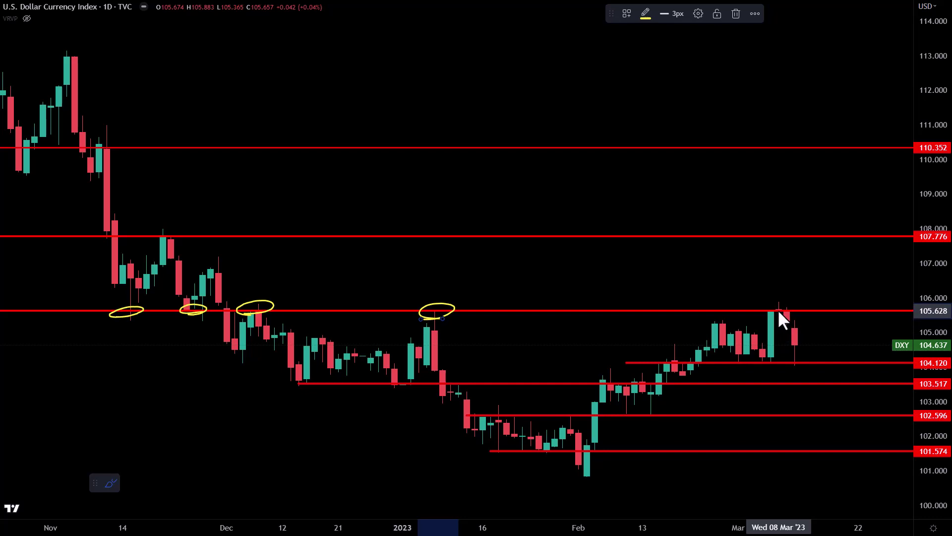
mouse_move(778, 308)
left_mouse_down()
mouse_move(785, 313)
mouse_move(762, 305)
mouse_move(782, 316)
left_mouse_up()
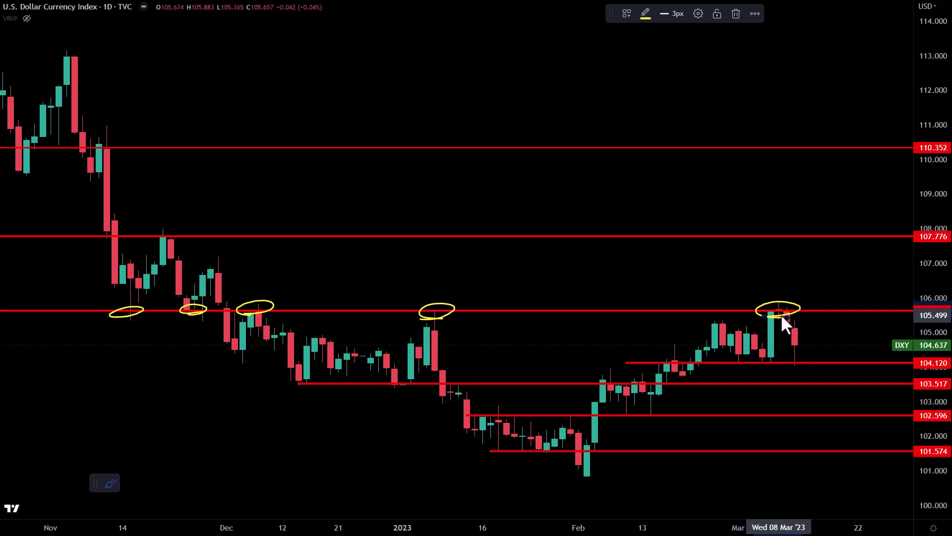
Step: Undo the five yellow circles along the 105.630 level
key("ctrl+z")
key("ctrl+z")
key("ctrl+z")
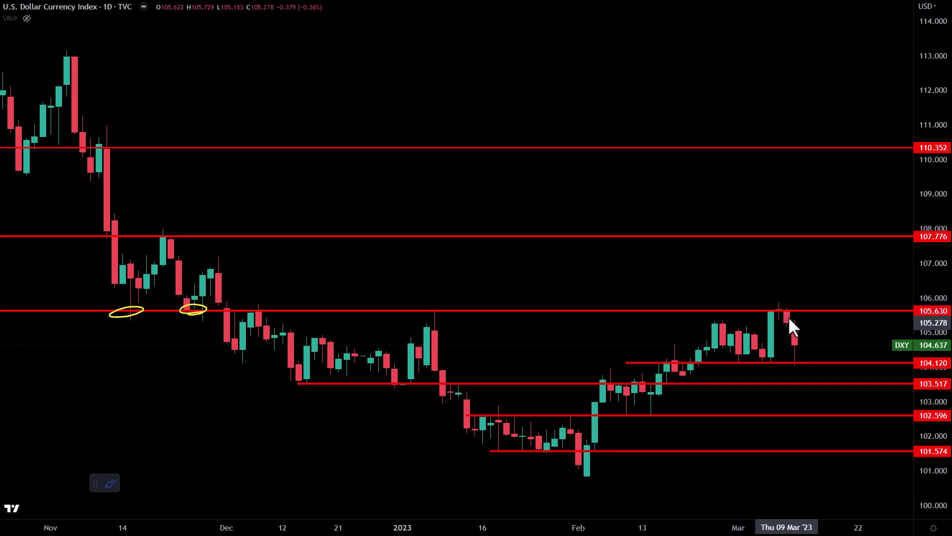
key("ctrl+z")
key("ctrl+z")
Step: Circle the three areas from mid-February to the latest candle where price reacts at the 104.120 level
left_click_drag(781, 527, 721, 527)
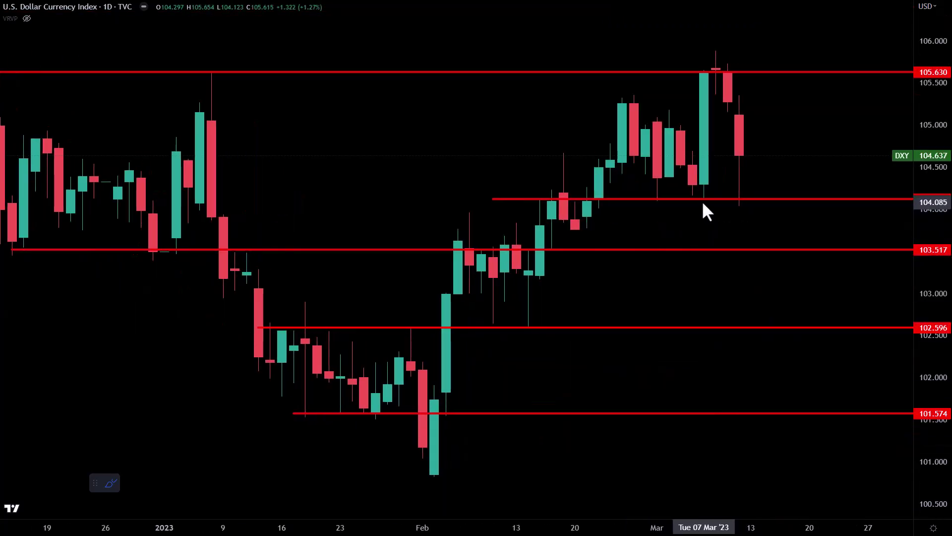
mouse_move(531, 207)
left_mouse_down()
mouse_move(711, 208)
mouse_move(637, 202)
left_mouse_up()
mouse_move(772, 199)
left_mouse_down()
mouse_move(729, 203)
mouse_move(747, 205)
left_mouse_up()
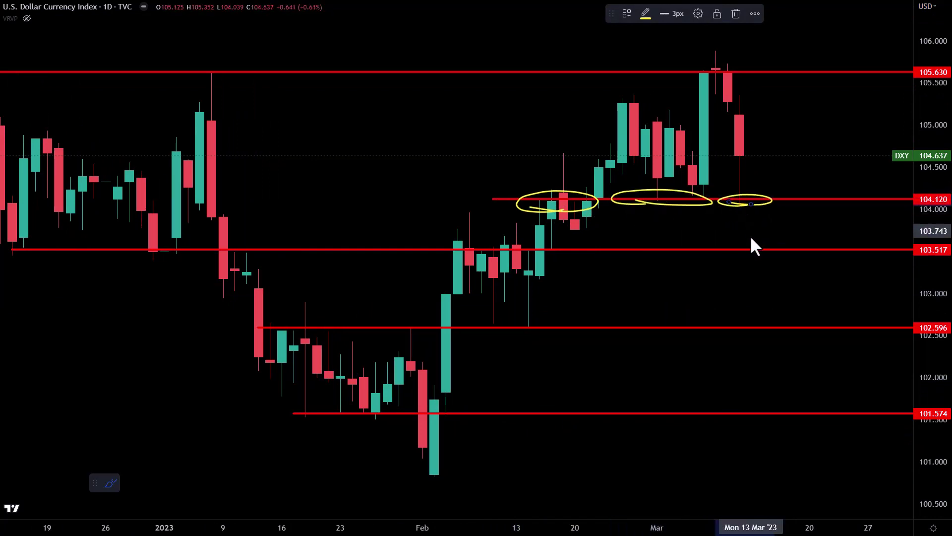
Step: Underline the March lows at 104.120, circle the January and March highs at 105.630, and add a short stroke just above the March high
left_click_drag(653, 521, 688, 526)
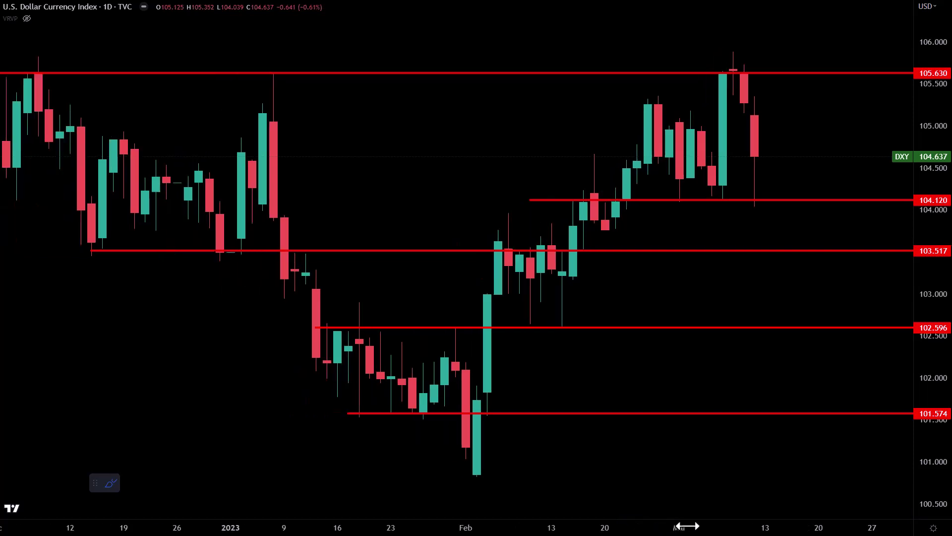
scroll(739, 493, "down", 5)
left_click_drag(726, 362, 834, 362)
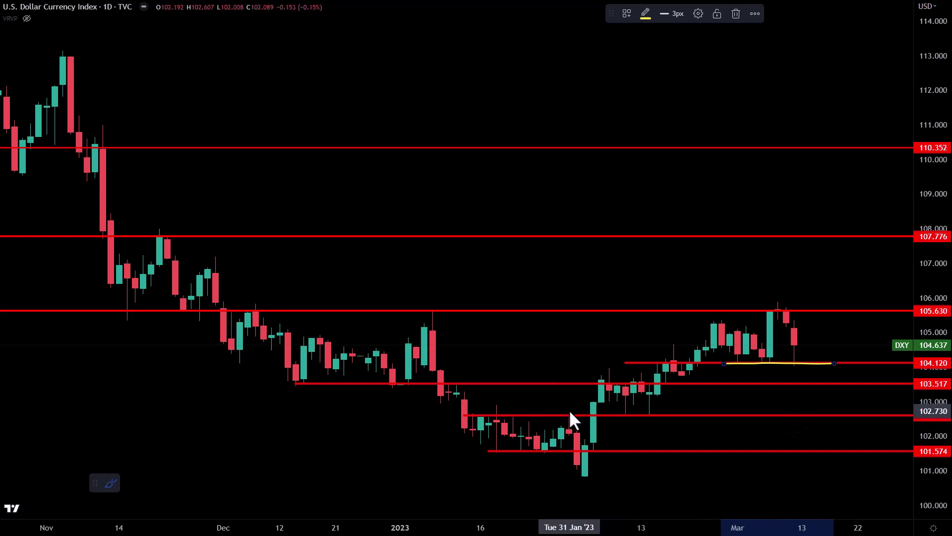
left_click_drag(760, 312, 763, 317)
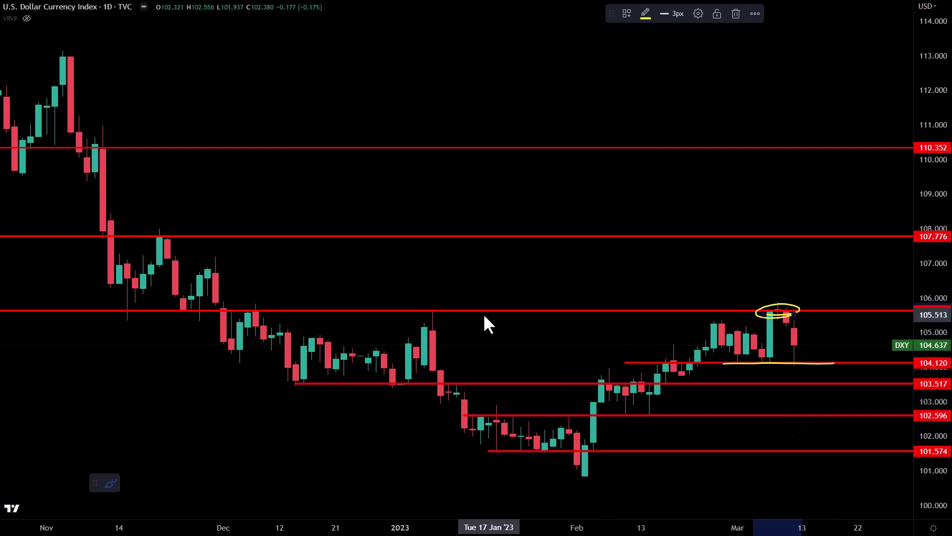
left_click_drag(443, 318, 433, 314)
left_click_drag(783, 290, 821, 290)
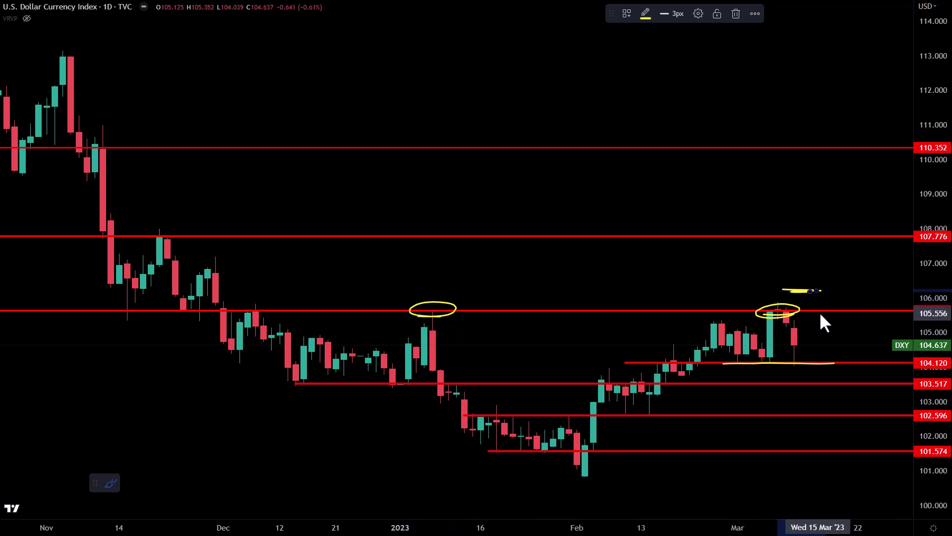
Step: Circle the late August to September lows and the November high at the 107.776 level
scroll(576, 501, "down", 3)
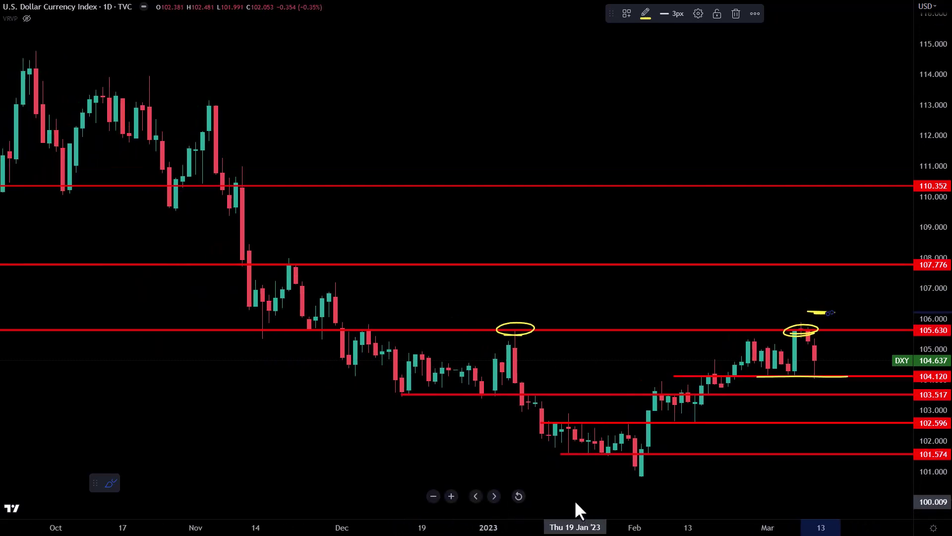
scroll(611, 490, "down", 1)
mouse_move(78, 269)
left_mouse_down()
mouse_move(193, 258)
mouse_move(110, 274)
left_mouse_up()
mouse_move(410, 272)
left_mouse_down()
mouse_move(455, 265)
mouse_move(412, 269)
left_mouse_up()
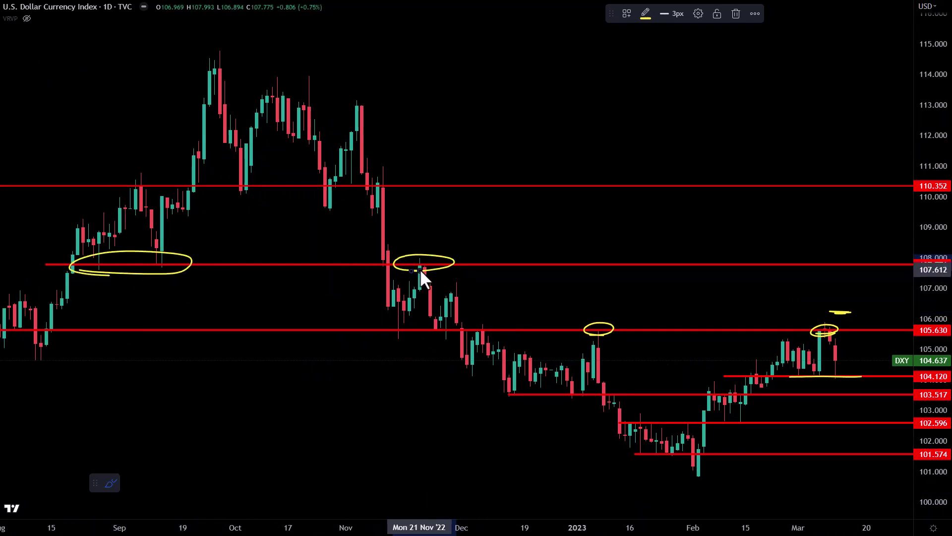
Step: Undo the remaining yellow brush marks on the dollar index chart
scroll(476, 281, "up", 3)
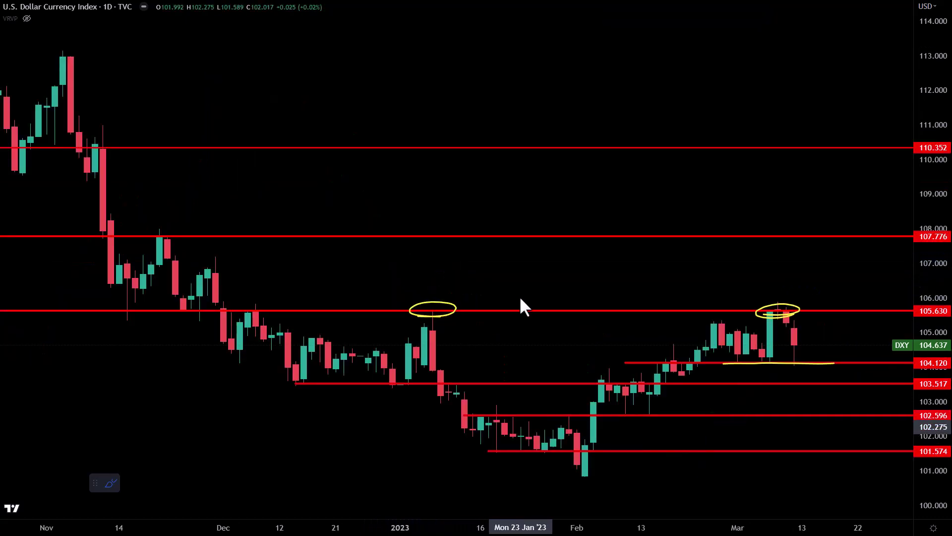
key("ctrl+z")
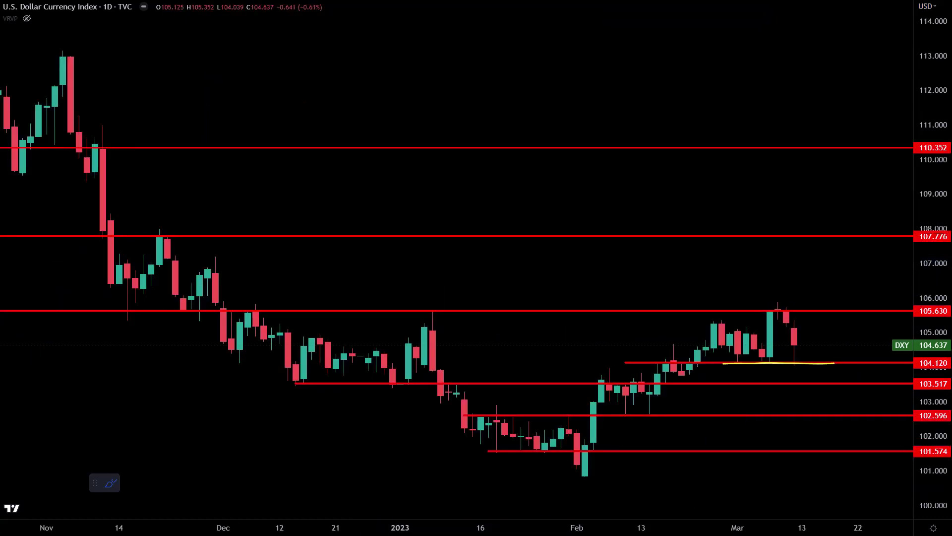
key("ctrl+z")
Step: Draw a yellow line across the late February highs near 105.3, circling those highs and the March peak above them
left_click_drag(775, 529, 727, 529)
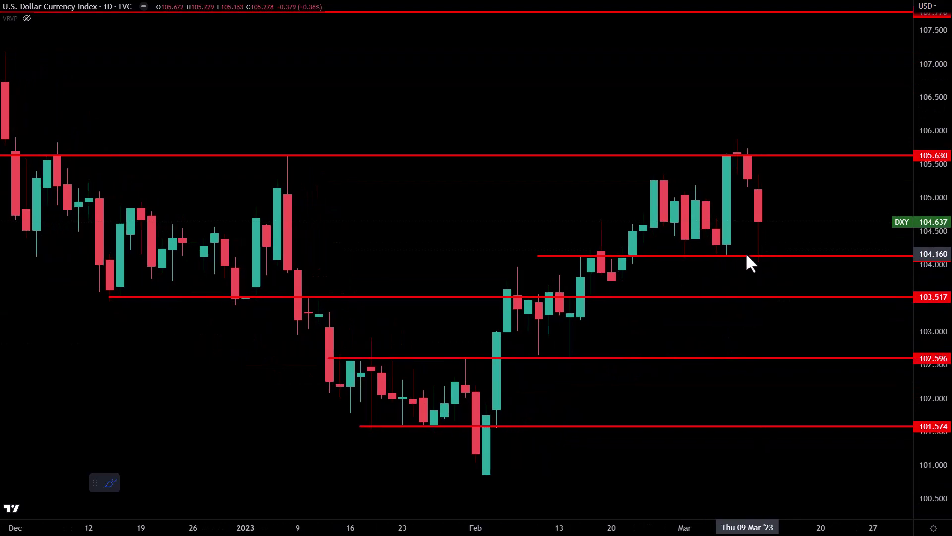
left_click_drag(634, 179, 831, 180)
mouse_move(705, 174)
left_mouse_down()
mouse_move(774, 158)
mouse_move(698, 162)
mouse_move(748, 173)
left_mouse_up()
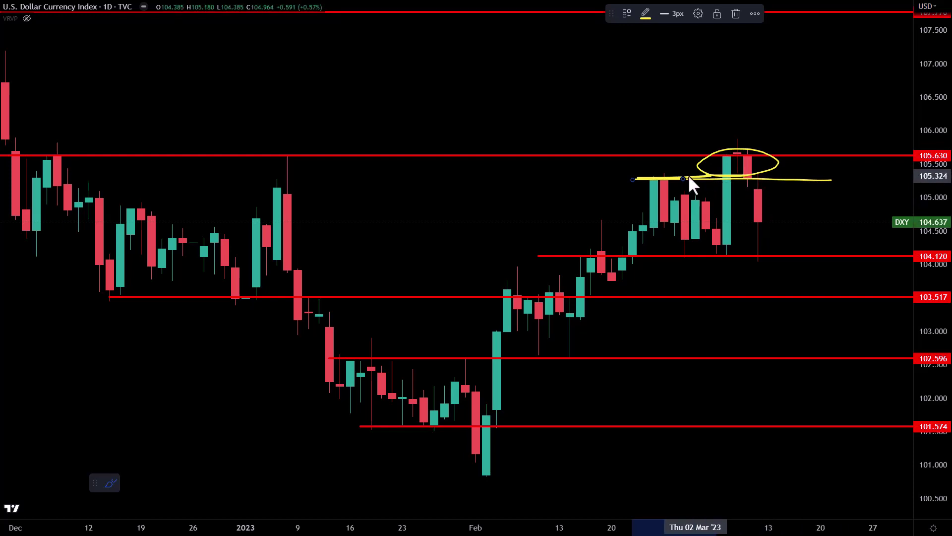
left_click_drag(689, 175, 682, 183)
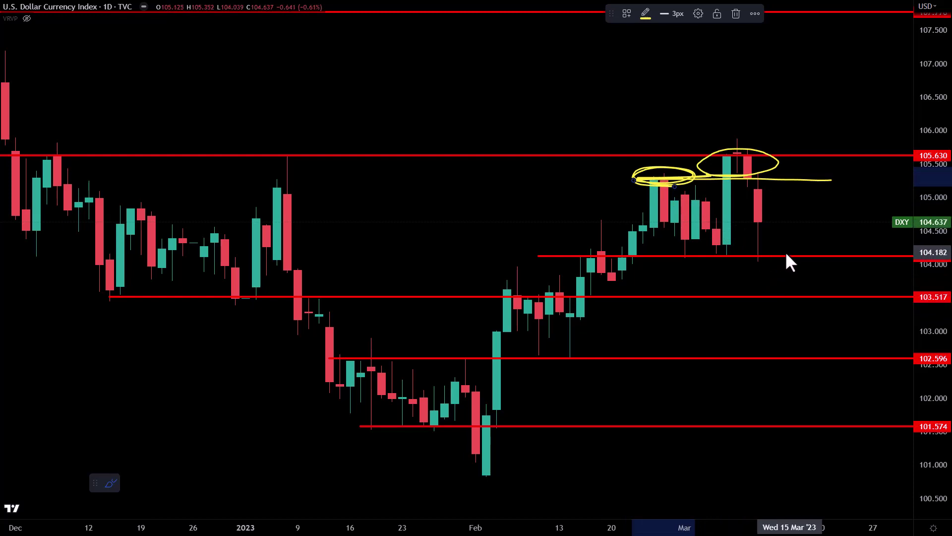
Step: Underline the March lows at 104.120 and mark the 103.517 and 102.596 levels below as next targets
left_click_drag(778, 255, 665, 258)
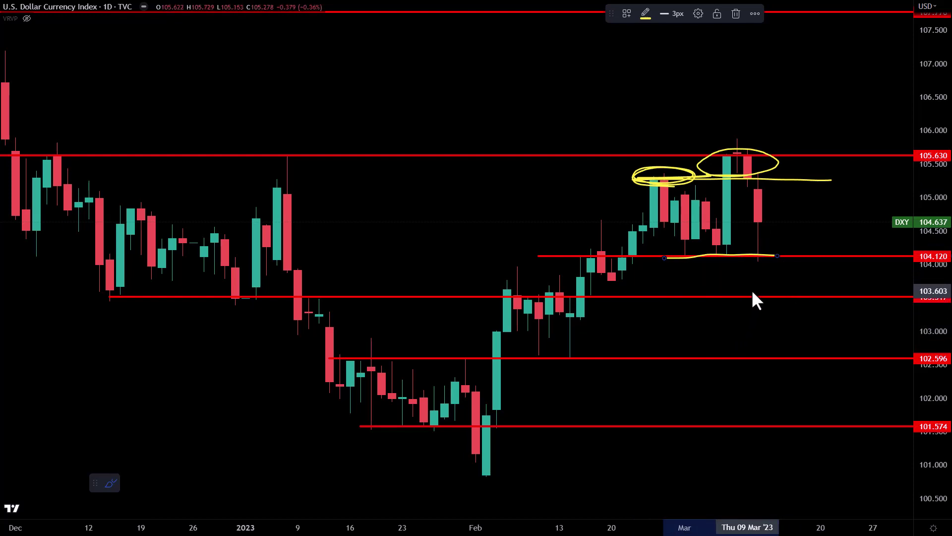
left_click_drag(768, 296, 750, 296)
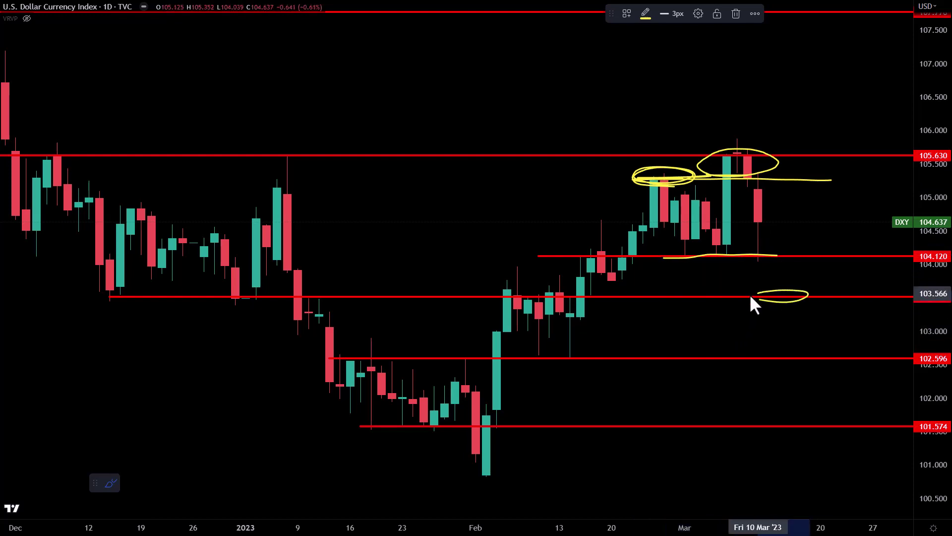
left_click_drag(789, 359, 811, 363)
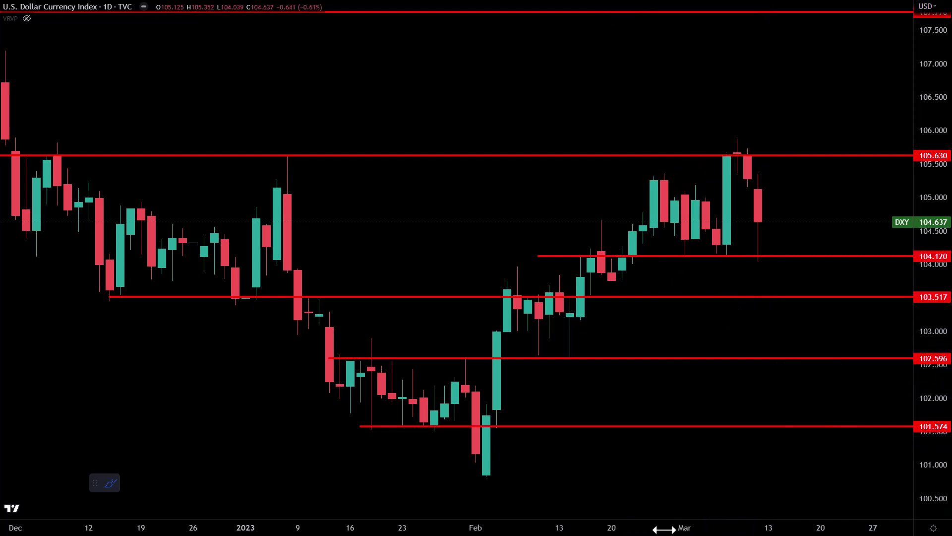
Step: On the EURUSD daily chart, circle the four touches of the rising blue trendline from December to March with the Brush
left_click_drag(665, 528, 708, 522)
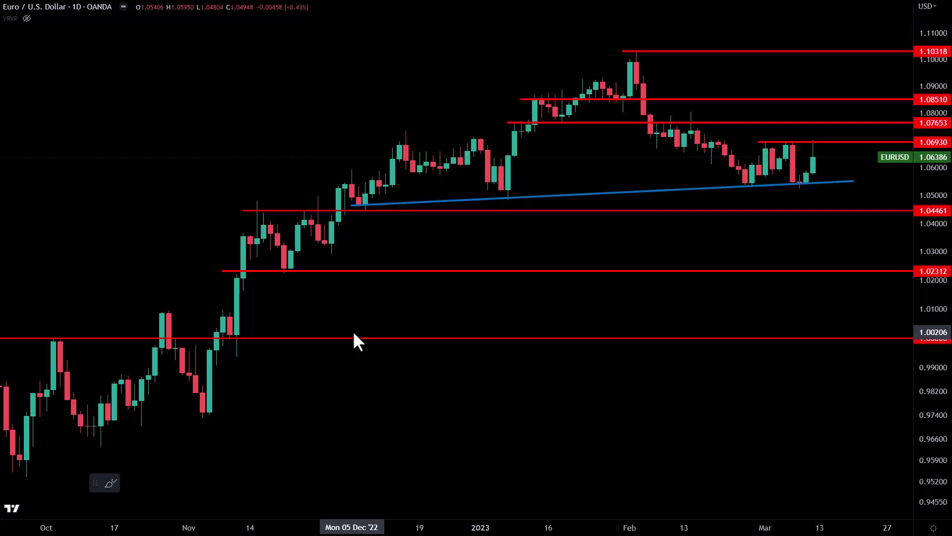
left_click_drag(659, 526, 629, 527)
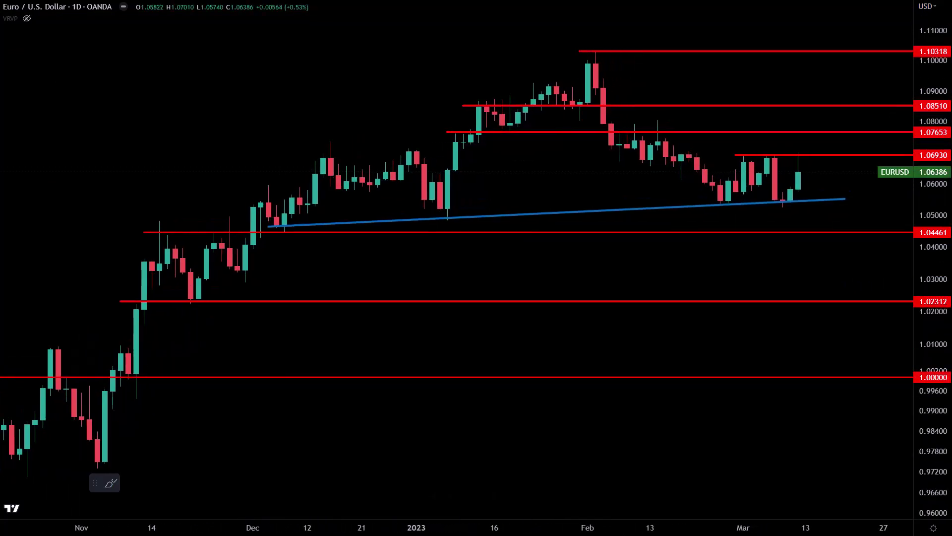
left_click_drag(693, 382, 680, 434)
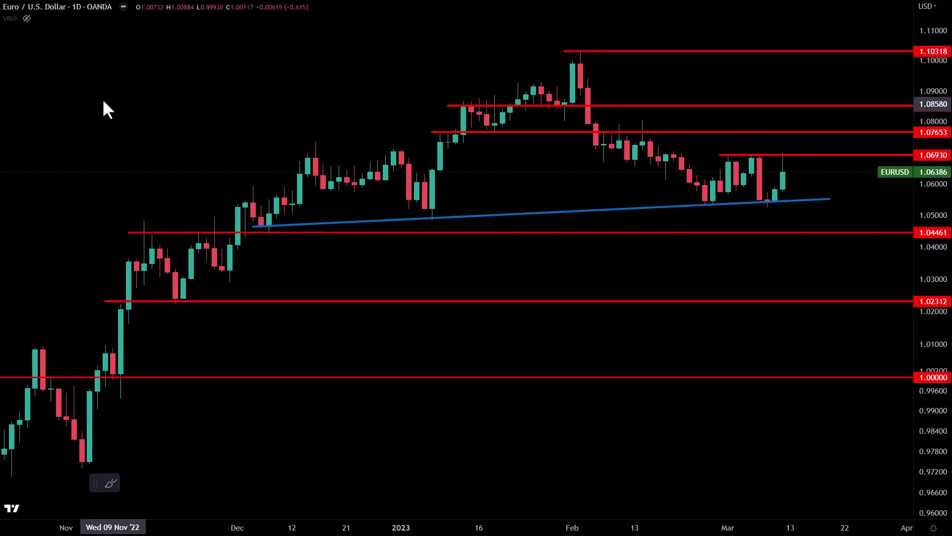
left_click(110, 483)
mouse_move(247, 231)
left_mouse_down()
mouse_move(249, 218)
mouse_move(269, 232)
left_mouse_up()
left_click_drag(439, 225, 403, 220)
left_click_drag(713, 209, 689, 207)
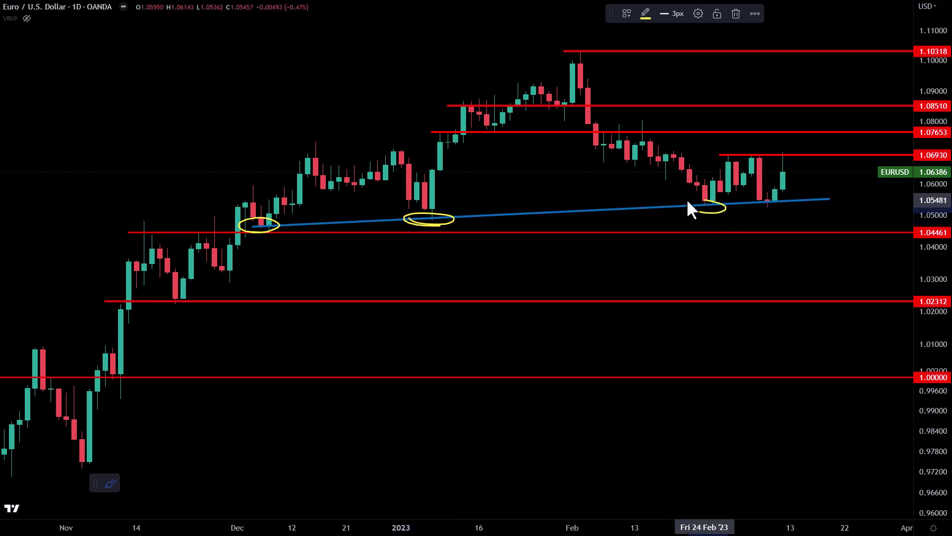
left_click_drag(781, 205, 772, 202)
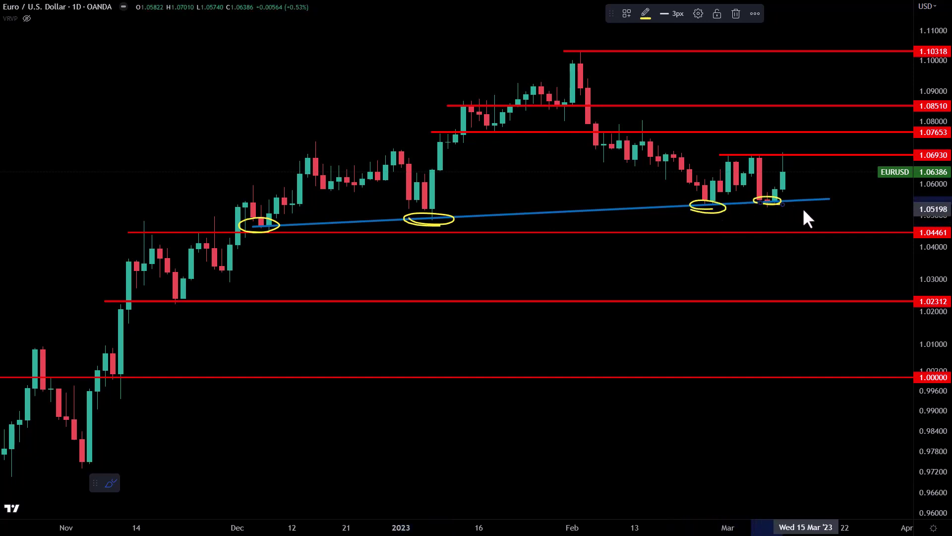
Step: Remove the four yellow circles along the blue trendline
key("Delete")
key("ctrl+z")
key("ctrl+z")
key("ctrl+z")
Step: Outline a head and shoulders pattern with yellow arcs over the December highs, the early February peak and the early March highs
left_click_drag(270, 139, 402, 124)
left_click_drag(525, 57, 589, 47)
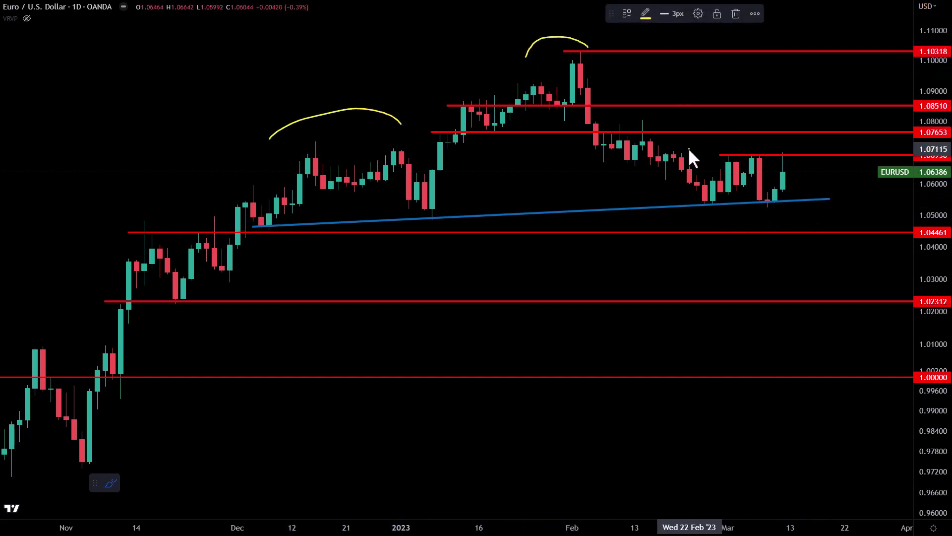
left_click_drag(689, 147, 800, 142)
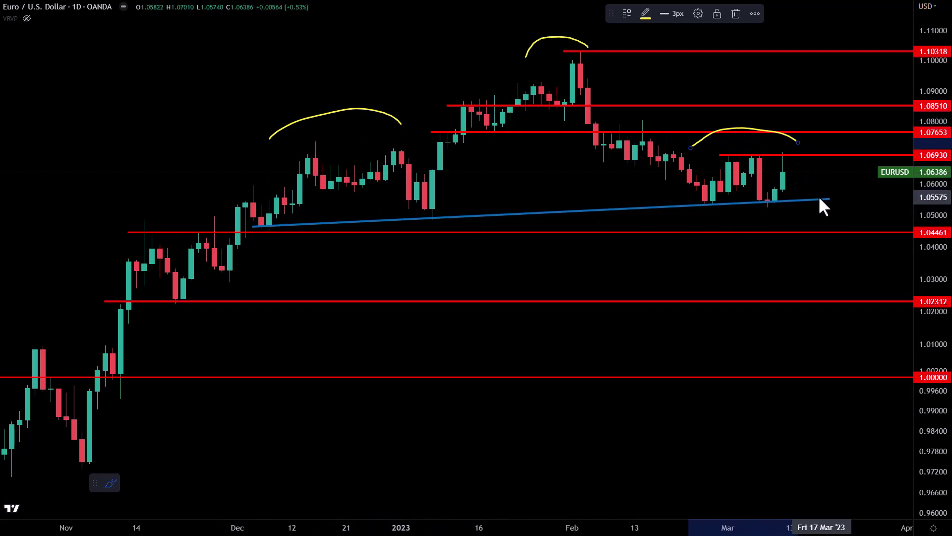
Step: Undo the three yellow arcs outlining the head and shoulders pattern
key("ctrl+z")
key("ctrl+z")
key("ctrl+z")
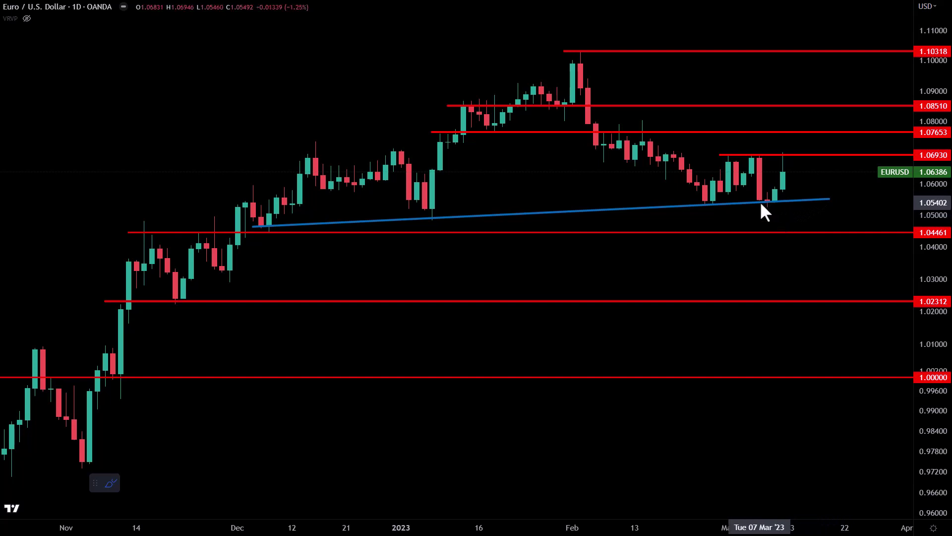
Step: Circle the early March lows where price meets the blue trendline, and delete the circle
left_click_drag(770, 528, 658, 513)
mouse_move(620, 435)
left_mouse_down()
mouse_move(677, 428)
mouse_move(664, 441)
mouse_move(620, 440)
mouse_move(656, 438)
left_mouse_up()
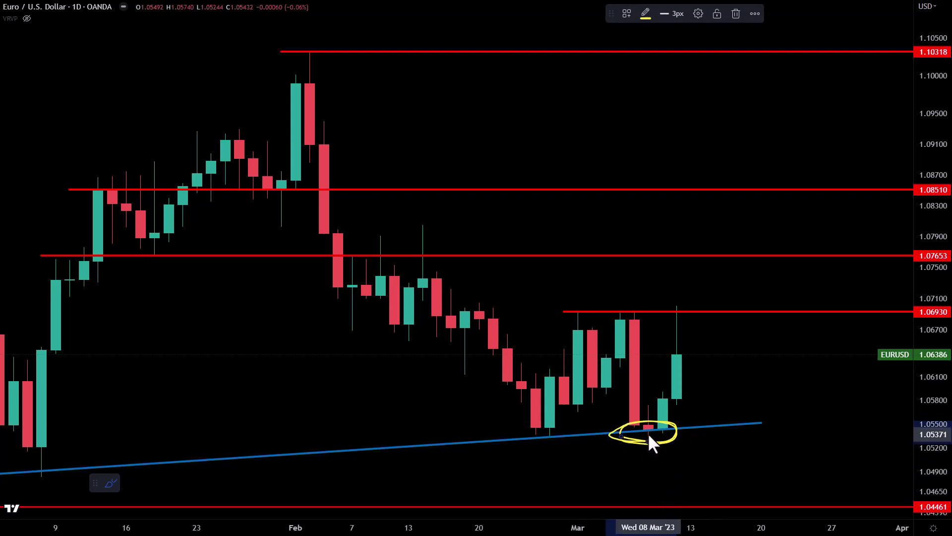
key("Delete")
Step: Circle the March lows at the end of the blue trendline and the March highs testing the 1.06930 level
left_click_drag(628, 518, 750, 487)
mouse_move(764, 207)
left_mouse_down()
mouse_move(810, 207)
mouse_move(764, 197)
mouse_move(781, 216)
left_mouse_up()
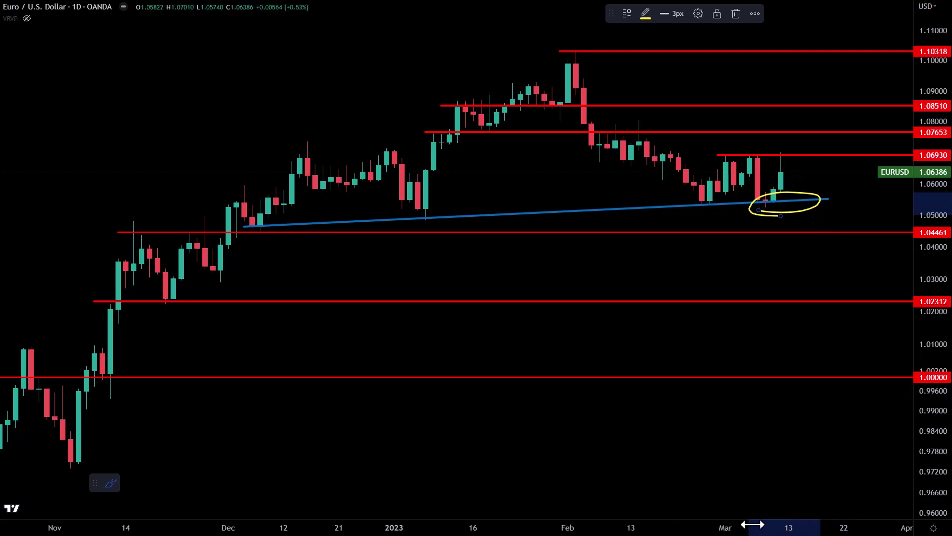
left_click_drag(752, 525, 655, 511)
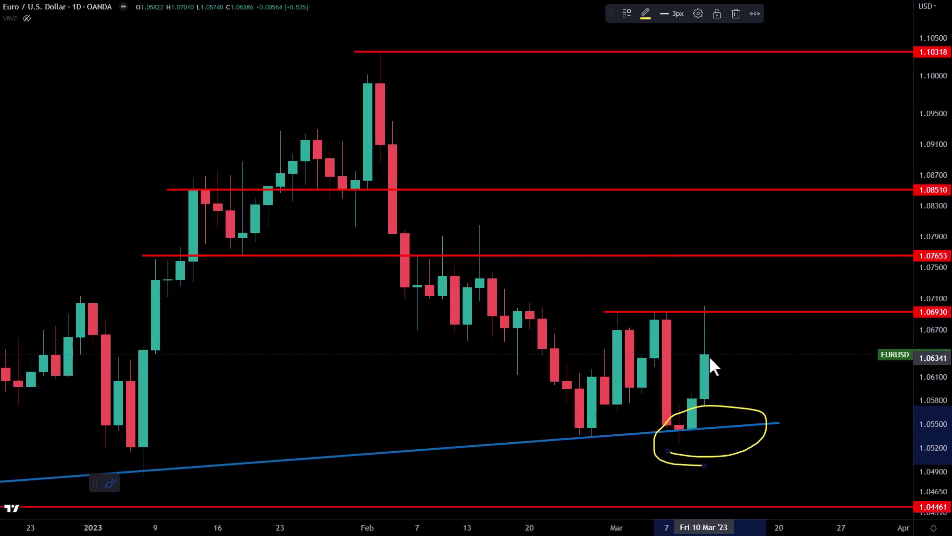
mouse_move(638, 316)
left_mouse_down()
mouse_move(727, 308)
mouse_move(626, 295)
mouse_move(621, 326)
mouse_move(642, 324)
left_mouse_up()
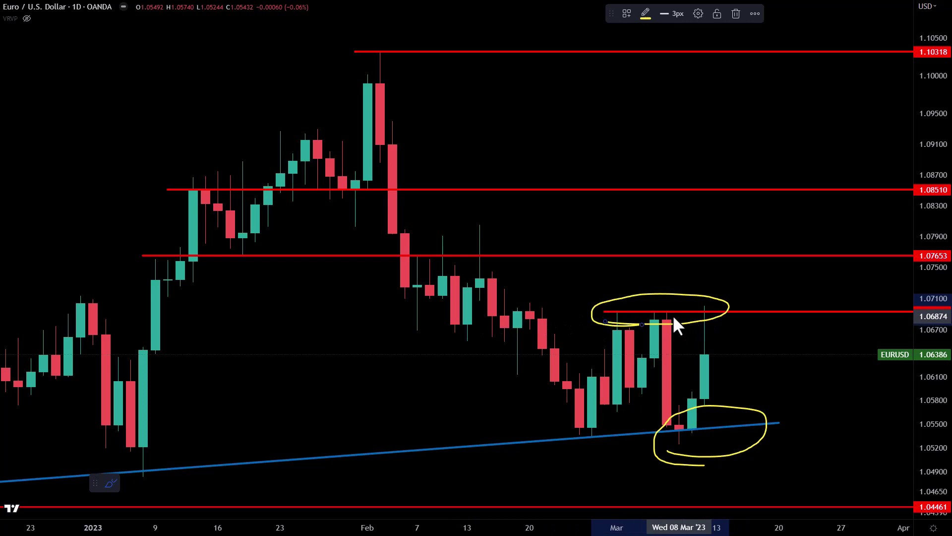
scroll(672, 318, "down", 4)
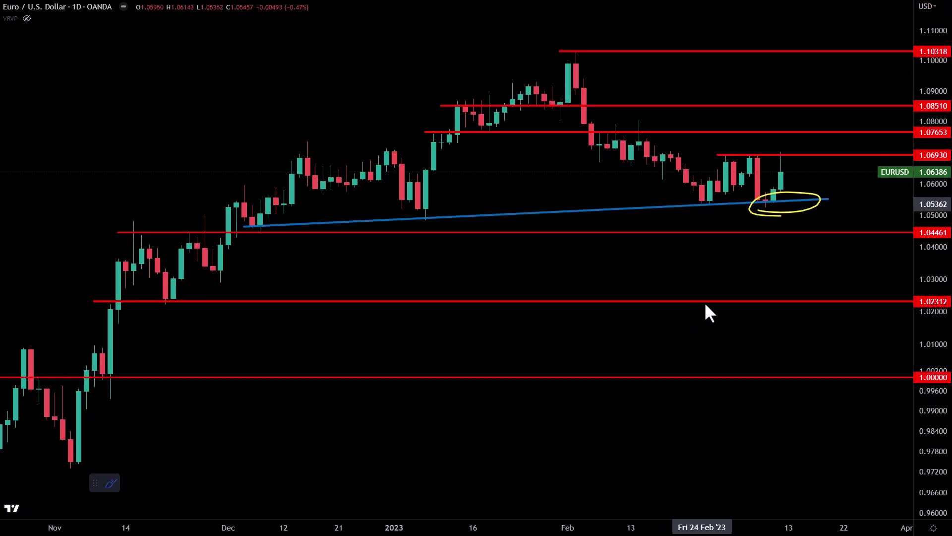
Step: Brush over the end of the blue trendline beside the latest EURUSD candles and add a short dash just below it
scroll(759, 397, "up", 2)
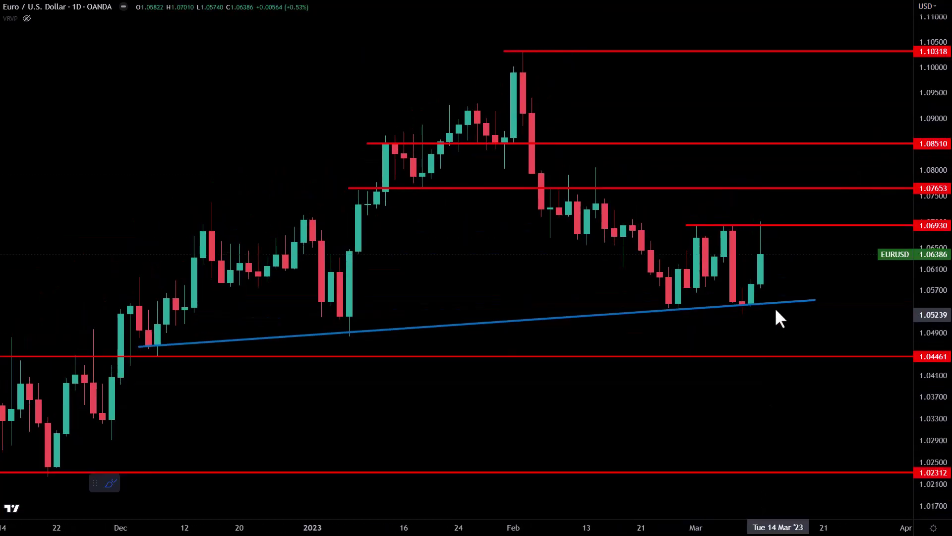
left_click_drag(804, 300, 757, 303)
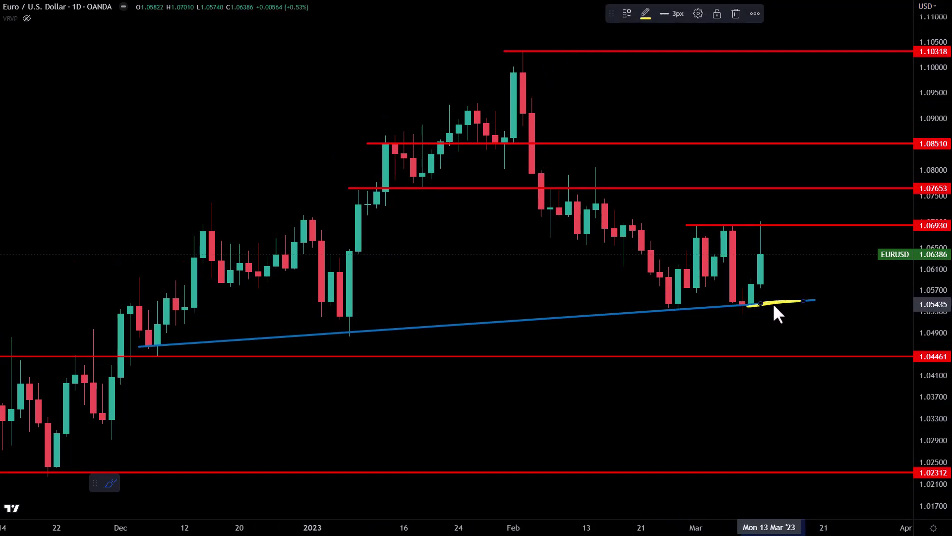
mouse_move(784, 327)
left_mouse_down()
mouse_move(758, 326)
mouse_move(766, 329)
left_mouse_up()
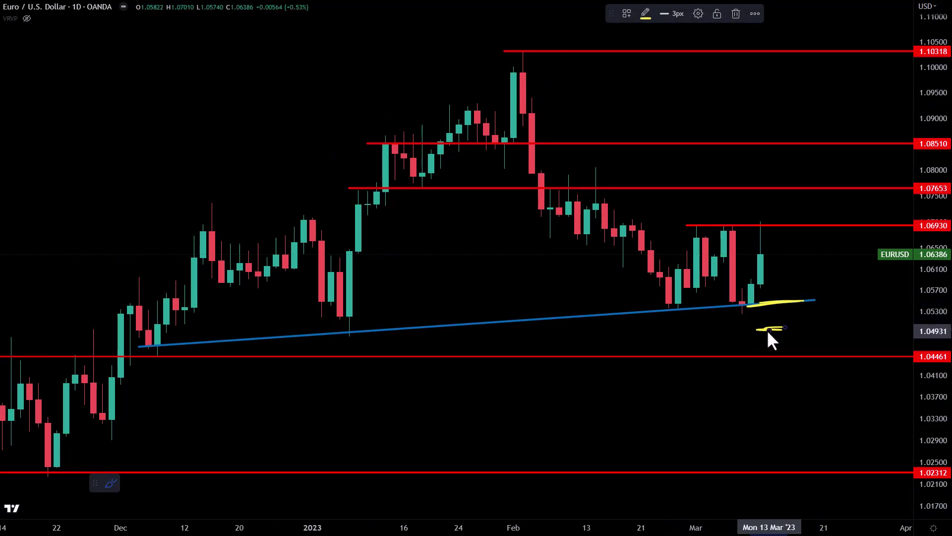
Step: Circle the November highs and the early December lows where EURUSD reacts to the 1.04461 level
left_click_drag(438, 531, 478, 529)
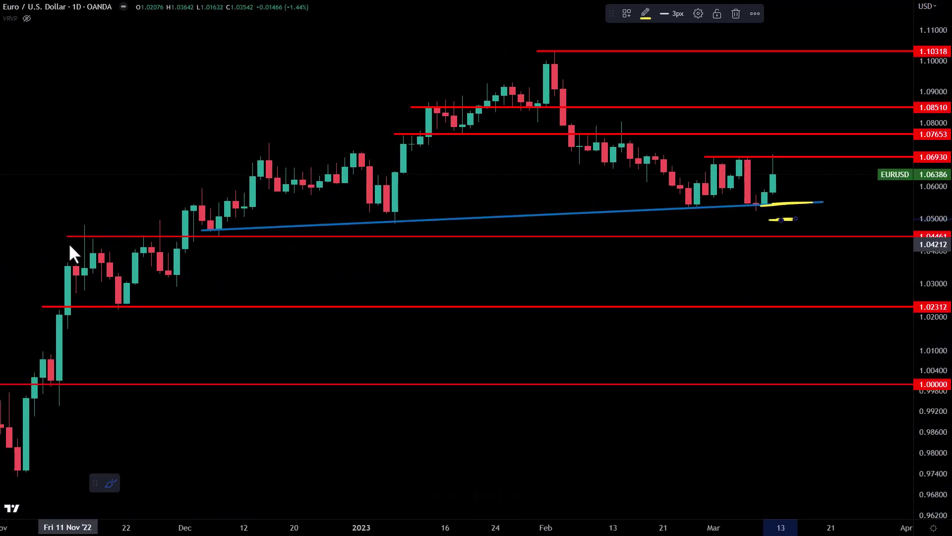
left_click_drag(70, 246, 118, 245)
left_click_drag(203, 242, 210, 237)
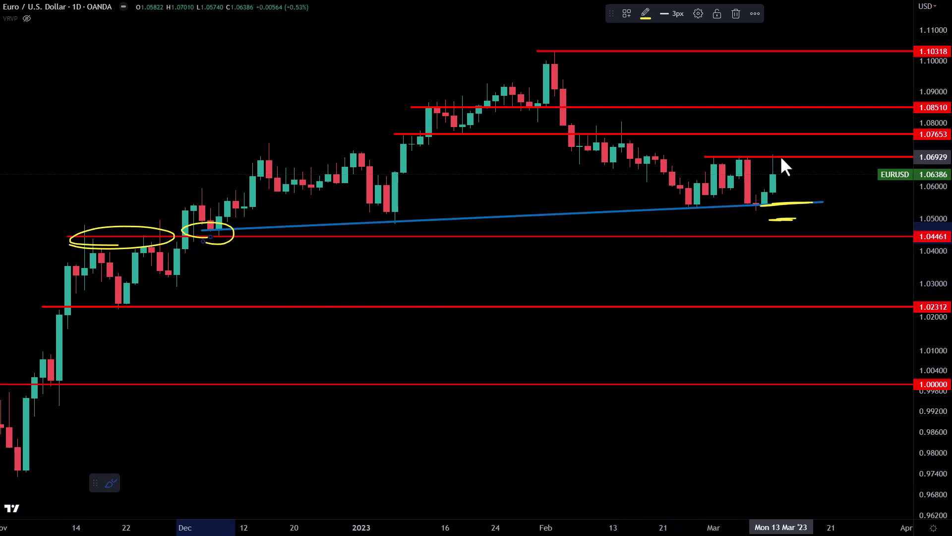
Step: Draw a line over the March highs at 1.06930 and circle the January and February reactions at the 1.07653 level
left_click_drag(781, 156, 705, 157)
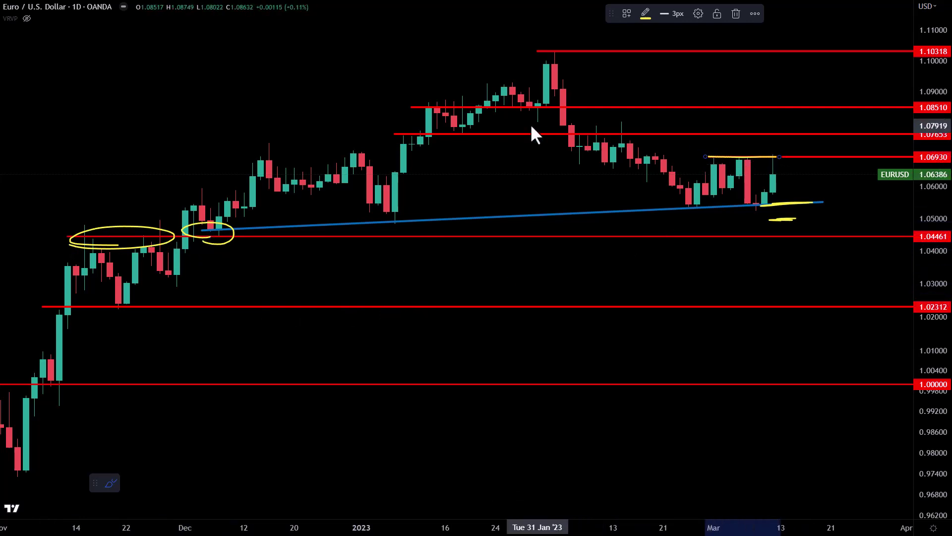
left_click_drag(429, 134, 460, 135)
left_click_drag(388, 134, 419, 138)
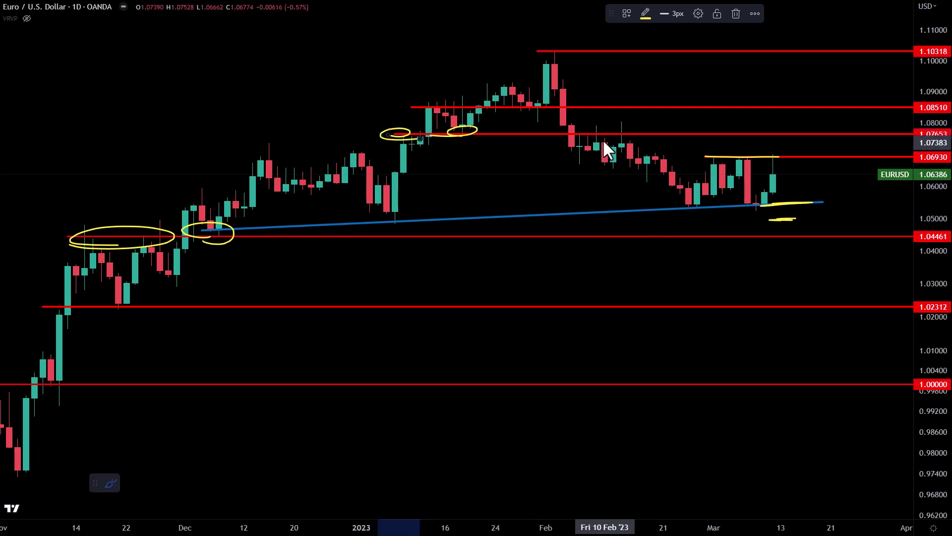
left_click_drag(597, 141, 565, 136)
Step: Add a dash just above 1.06930 and circle the 1.07653 and 1.08510 levels above the current price as upside targets
mouse_move(779, 147)
left_mouse_down()
mouse_move(756, 147)
mouse_move(809, 131)
mouse_move(792, 140)
mouse_move(804, 139)
left_mouse_up()
left_click(787, 154)
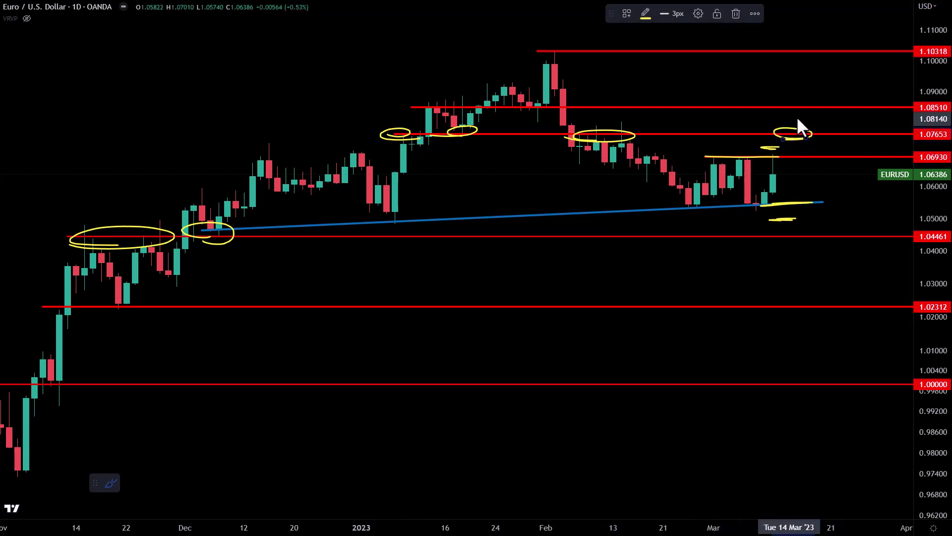
left_click_drag(791, 113, 805, 112)
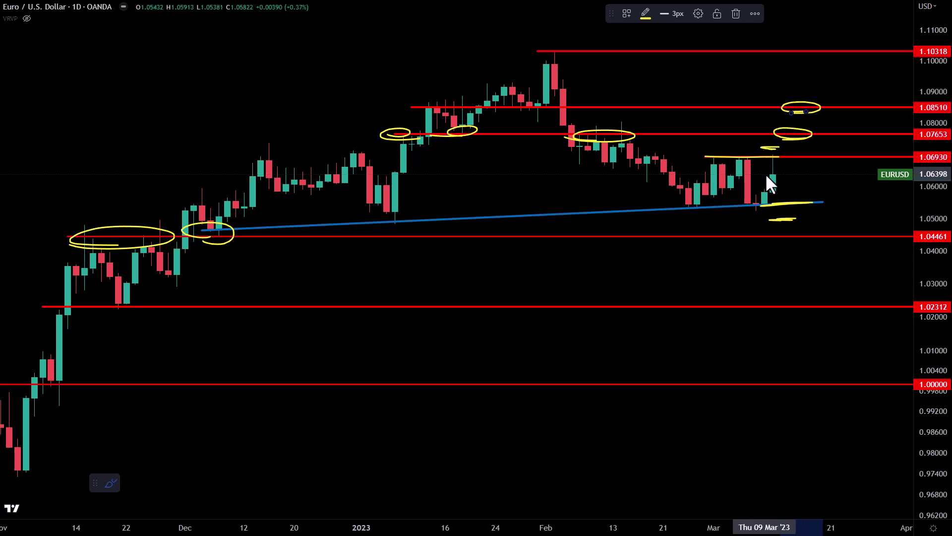
Step: Undo all the yellow brush marks on the EURUSD levels and the blue trendline
key("ctrl+z")
key("ctrl+z")
key("ctrl+z")
key("ctrl+z")
key("ctrl+z")
key("ctrl+z")
key("ctrl+z")
key("ctrl+z")
key("ctrl+z")
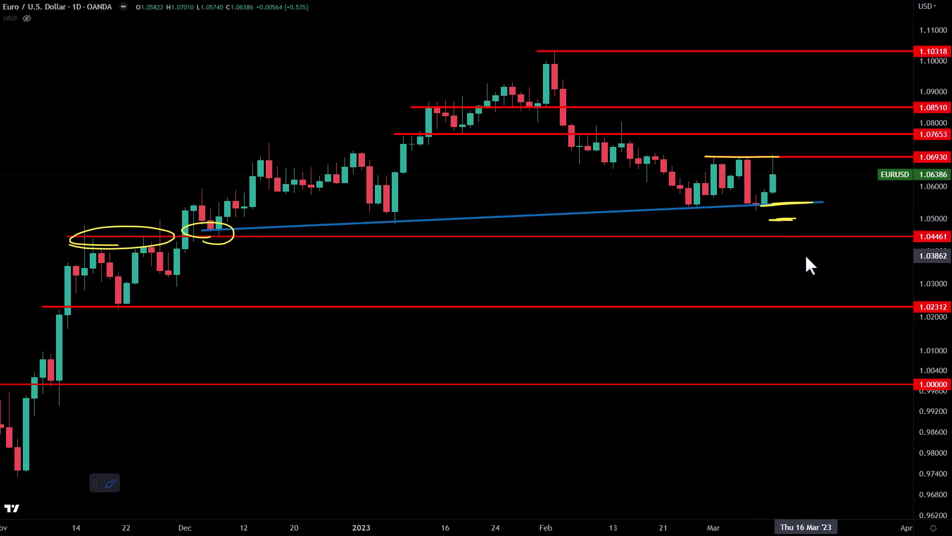
scroll(813, 273, "up", 2)
key("ctrl+z")
key("ctrl+z")
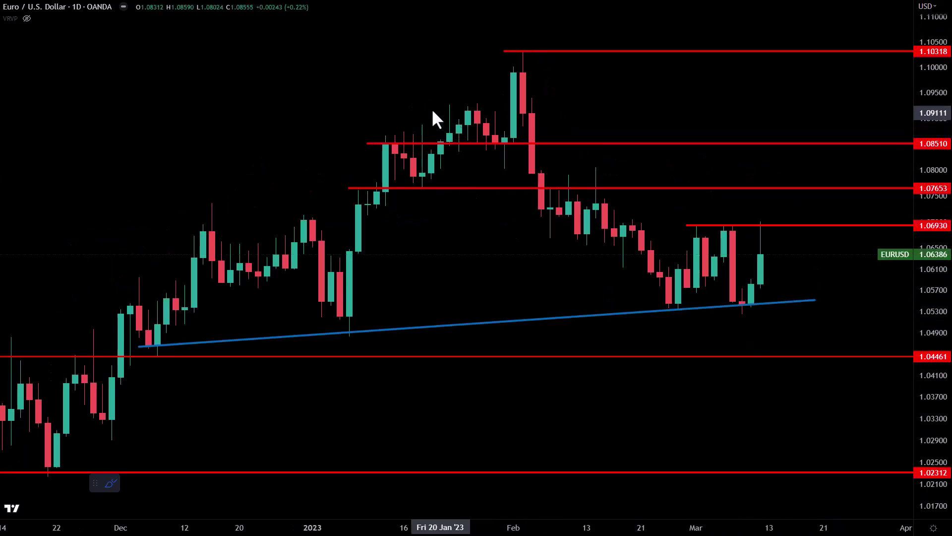
Step: Draw two long horizontal brush strokes framing the EURUSD range, one near 1.10000 and one just below the March lows
left_click(409, 103)
left_click_drag(396, 71, 742, 74)
left_click_drag(196, 322, 842, 315)
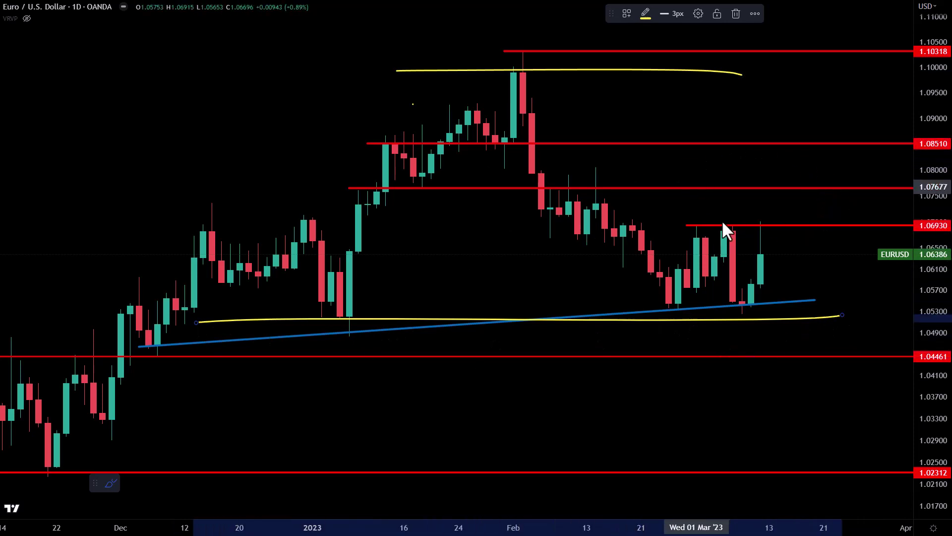
Step: Undo the two long range strokes and the stray brush dot
key("ctrl+z")
key("ctrl+z")
key("ctrl+z")
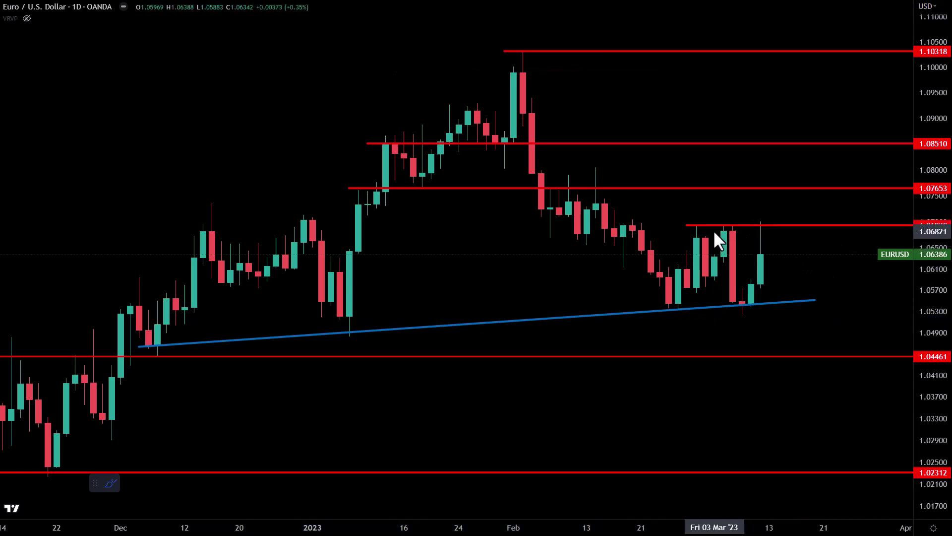
Step: Trace the 1.06930 resistance and the final stretch of the blue trendline with brush strokes around the recent EURUSD range
left_click_drag(680, 227, 834, 226)
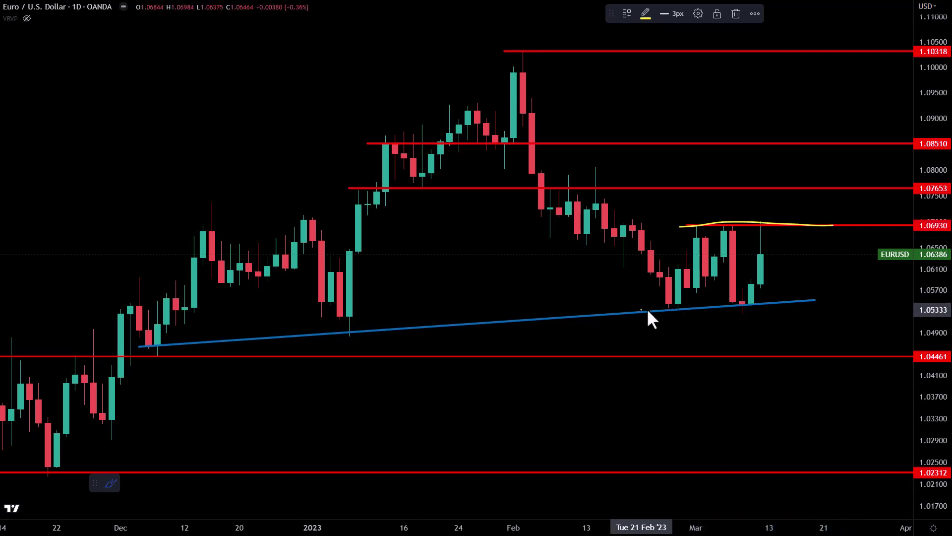
left_click_drag(645, 310, 850, 301)
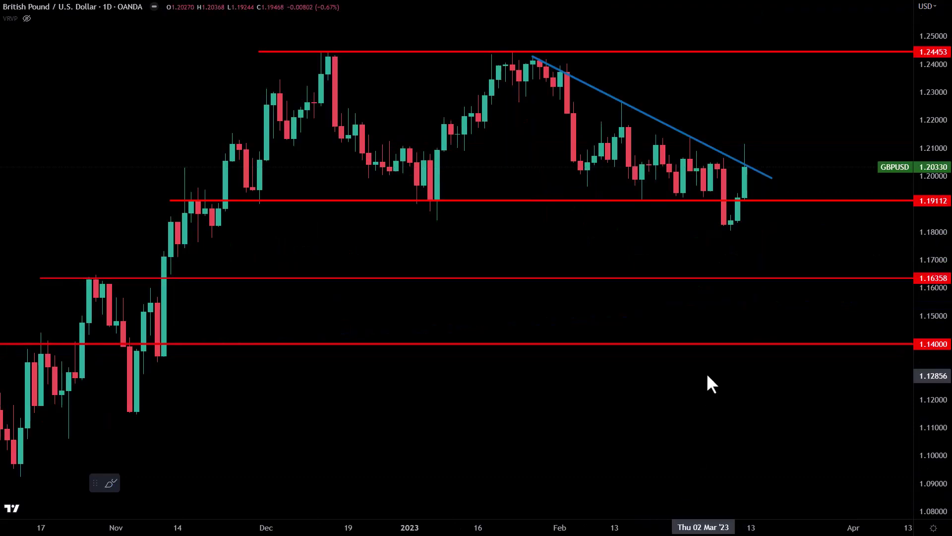
Step: On the GBPUSD chart, circle the November, early December, January and late February reactions at the 1.19112 level with the brush
left_click_drag(712, 245, 766, 229)
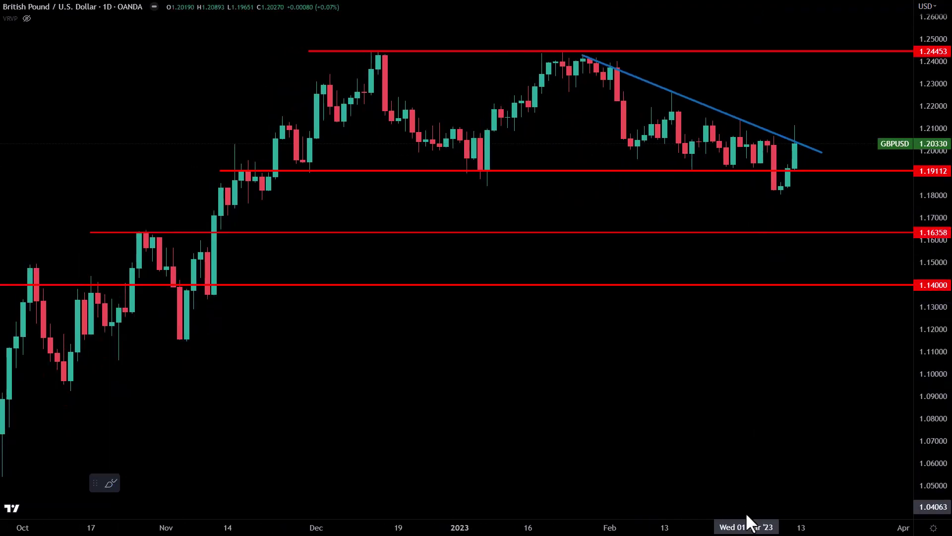
left_click_drag(746, 524, 737, 524)
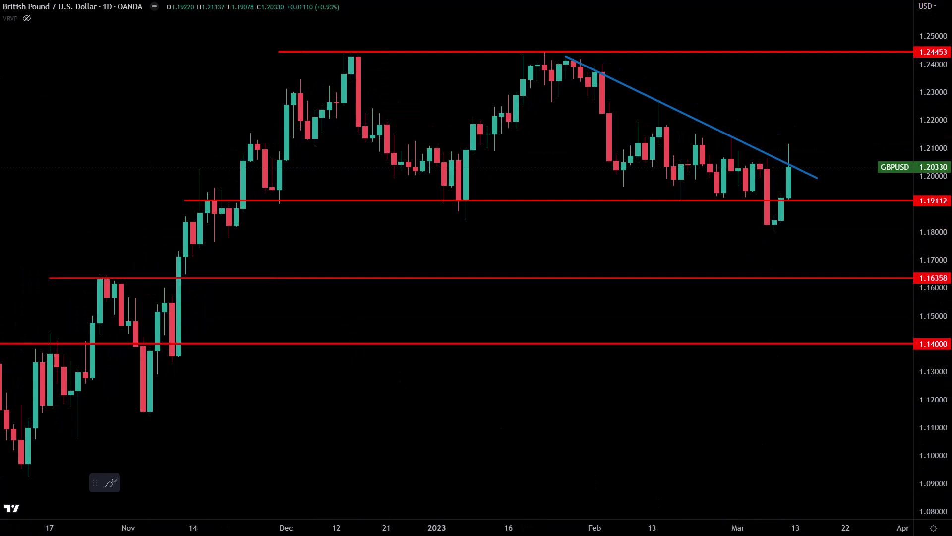
left_click(110, 483)
left_click_drag(188, 204, 294, 204)
mouse_move(438, 206)
left_mouse_down()
mouse_move(426, 205)
mouse_move(459, 208)
left_mouse_up()
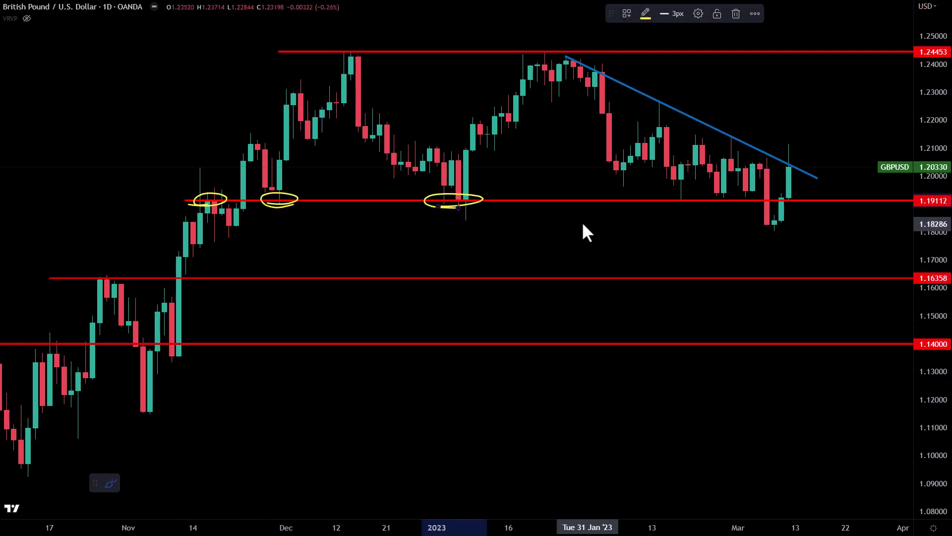
mouse_move(686, 206)
left_mouse_down()
mouse_move(718, 205)
mouse_move(697, 184)
mouse_move(698, 207)
left_mouse_up()
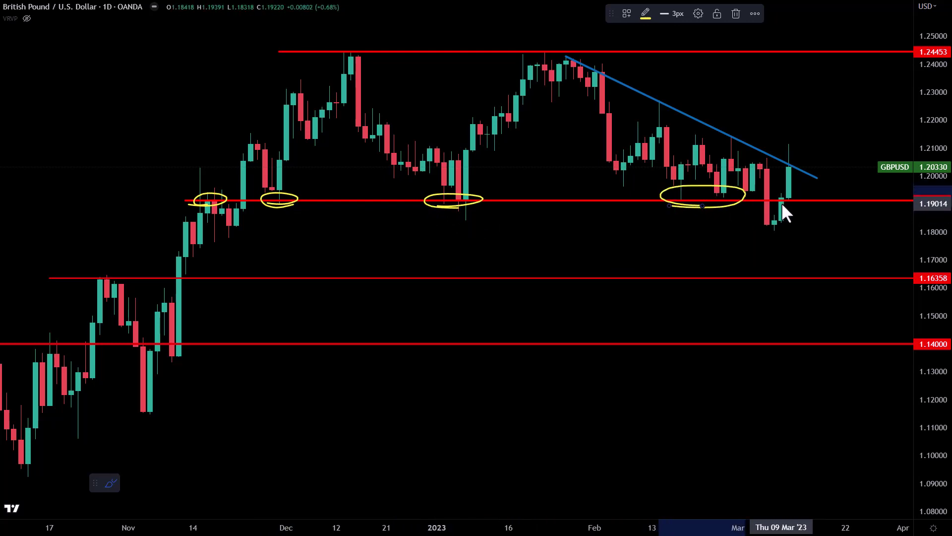
Step: Undo the yellow circles along the 1.19112 level
key("ctrl+z")
key("ctrl+z")
key("ctrl+z")
key("ctrl+z")
key("ctrl+z")
key("ctrl+z")
key("ctrl+z")
key("ctrl+z")
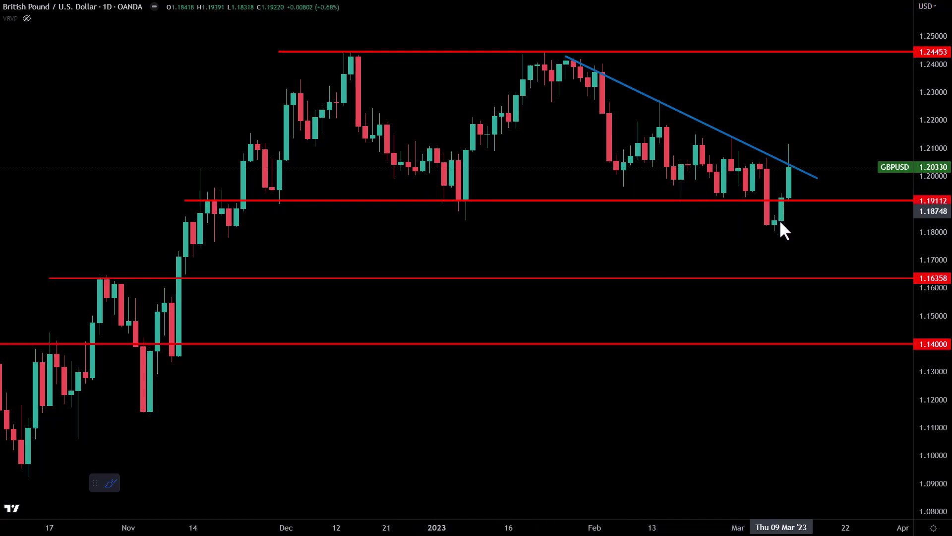
Step: Circle the 9 and 10 March candles at 1.19112 and draw two brush strokes above and below the February–March price range
left_click_drag(748, 523, 675, 523)
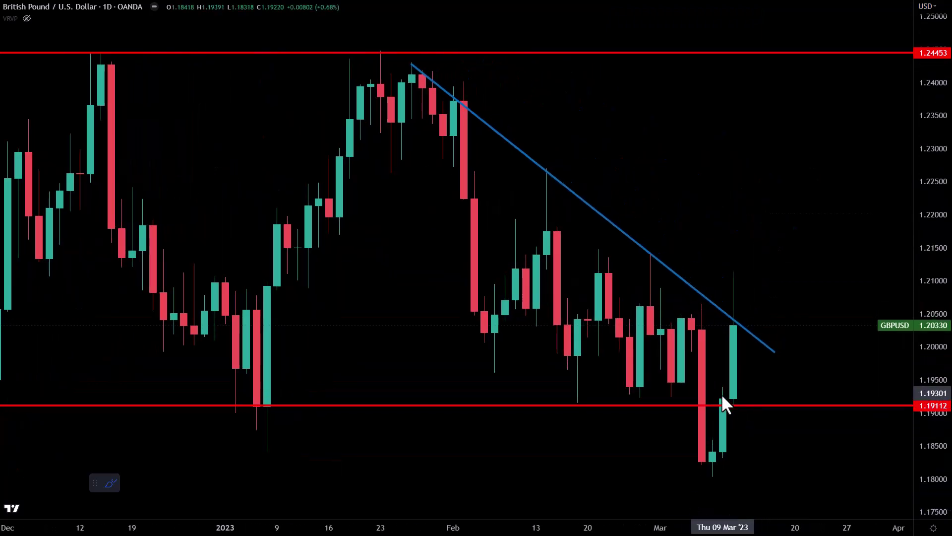
mouse_move(722, 397)
left_mouse_down()
mouse_move(749, 402)
mouse_move(722, 395)
left_mouse_up()
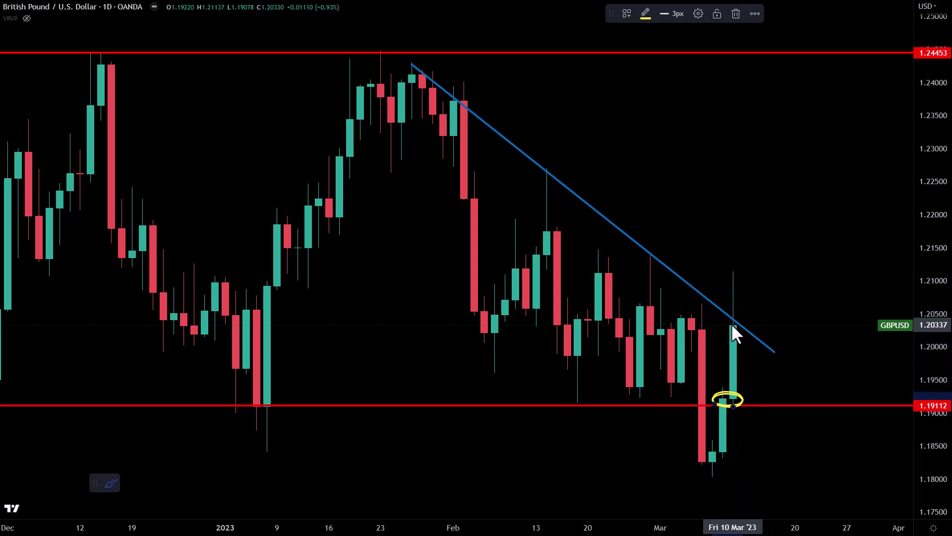
left_click_drag(445, 251, 733, 270)
left_click_drag(466, 411, 764, 428)
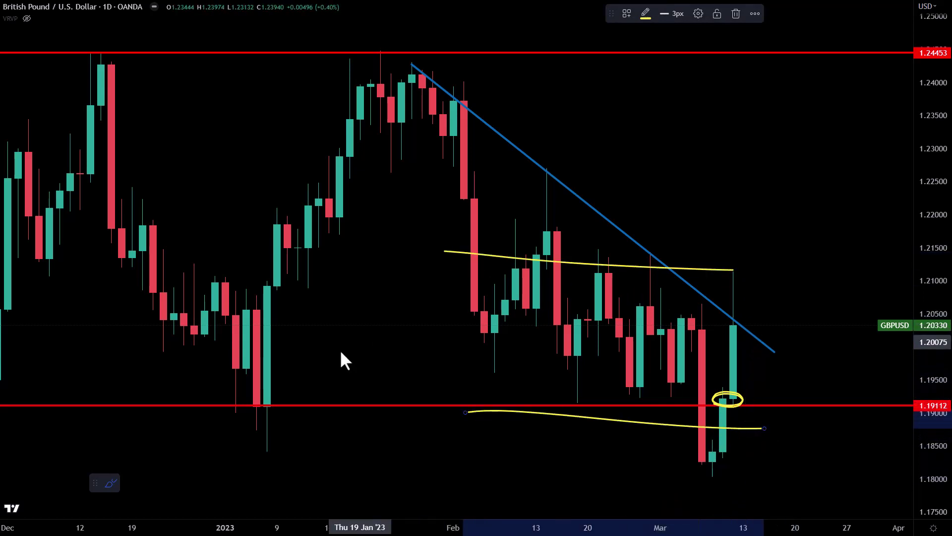
Step: Undo the March circle and the two strokes framing the February–March range
key("ctrl+z")
key("ctrl+z")
key("ctrl+z")
Step: Circle the touches along the descending blue trendline and sketch an arrowed path showing a breakout, a retest and a rally
scroll(610, 519, "down", 1)
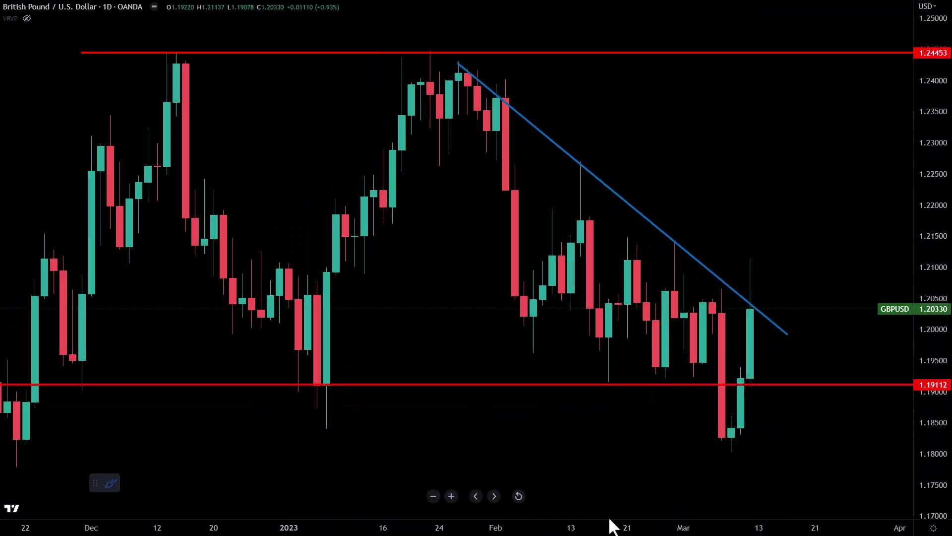
scroll(614, 526, "down", 2)
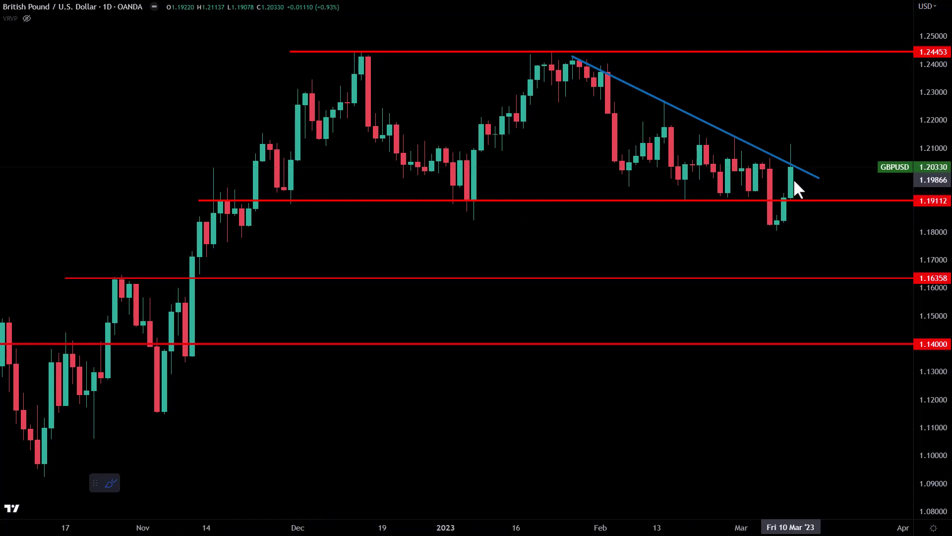
left_click_drag(776, 530, 746, 529)
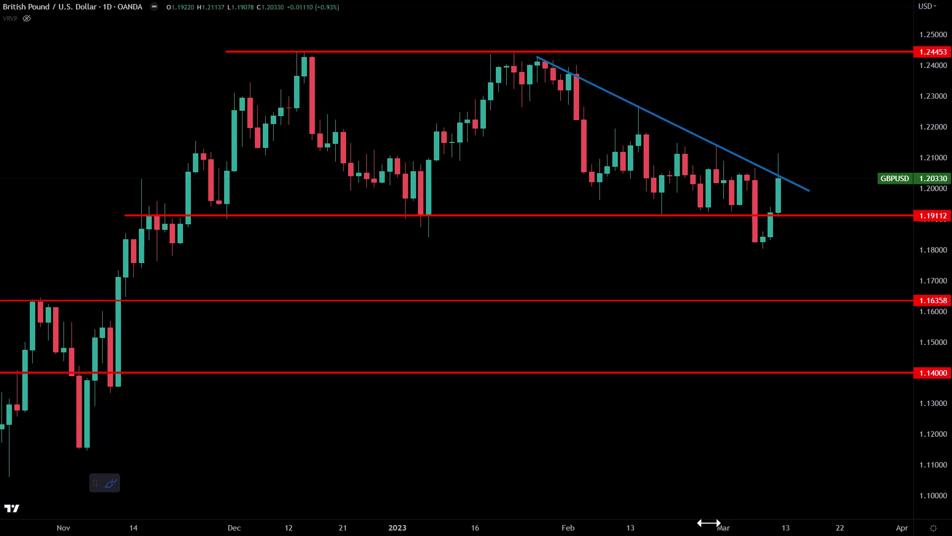
scroll(706, 522, "up", 2)
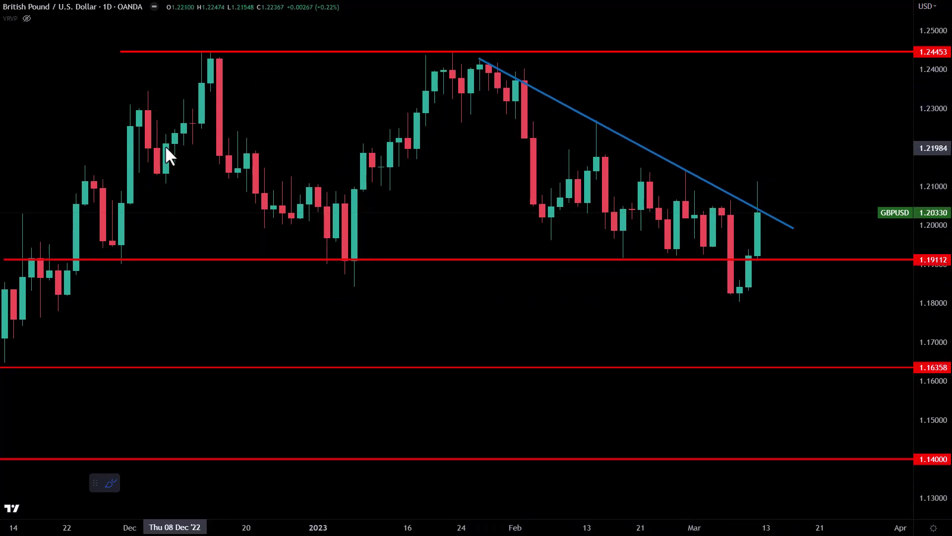
mouse_move(471, 64)
left_mouse_down()
mouse_move(462, 55)
mouse_move(519, 82)
left_mouse_up()
left_click_drag(587, 124, 605, 133)
mouse_move(678, 170)
left_mouse_down()
mouse_move(698, 177)
mouse_move(680, 170)
left_mouse_up()
mouse_move(749, 201)
left_mouse_down()
mouse_move(782, 222)
mouse_move(745, 197)
mouse_move(780, 221)
mouse_move(766, 185)
mouse_move(812, 211)
mouse_move(805, 143)
mouse_move(855, 153)
left_mouse_up()
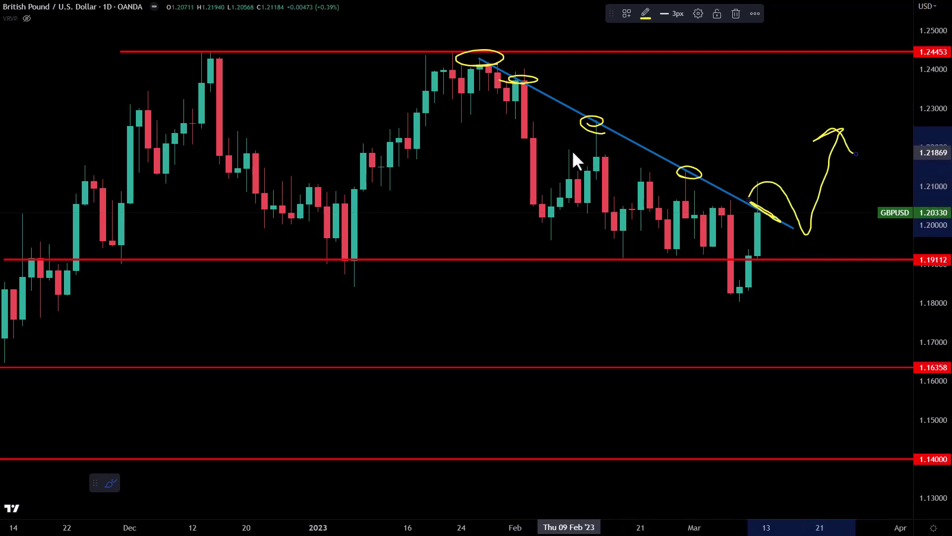
Step: Undo the trendline circles and the projected price path
key("ctrl+z")
key("ctrl+z")
key("ctrl+z")
key("ctrl+z")
key("ctrl+z")
key("ctrl+z")
key("ctrl+z")
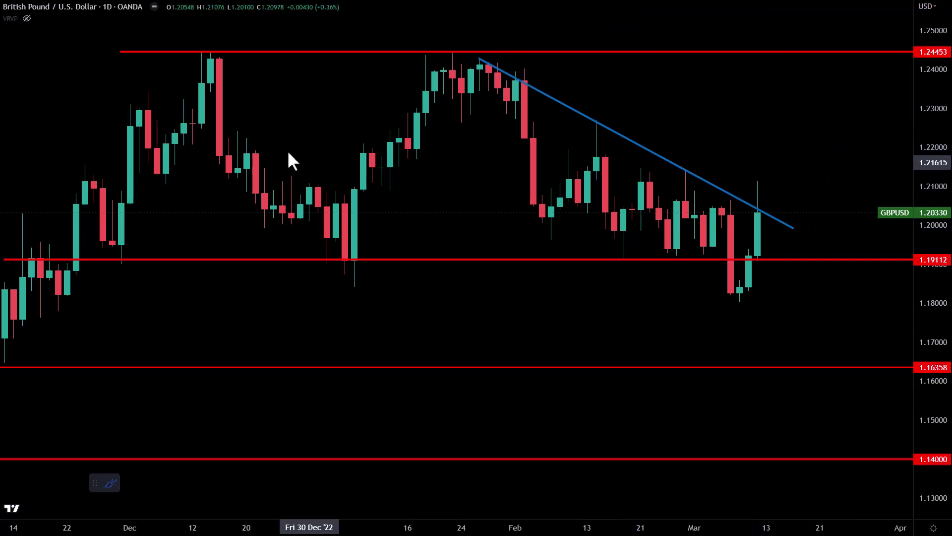
Step: Add a red horizontal ray at 1.21895 starting from 1 December 2022 on the GBPUSD chart
left_click(1, 39)
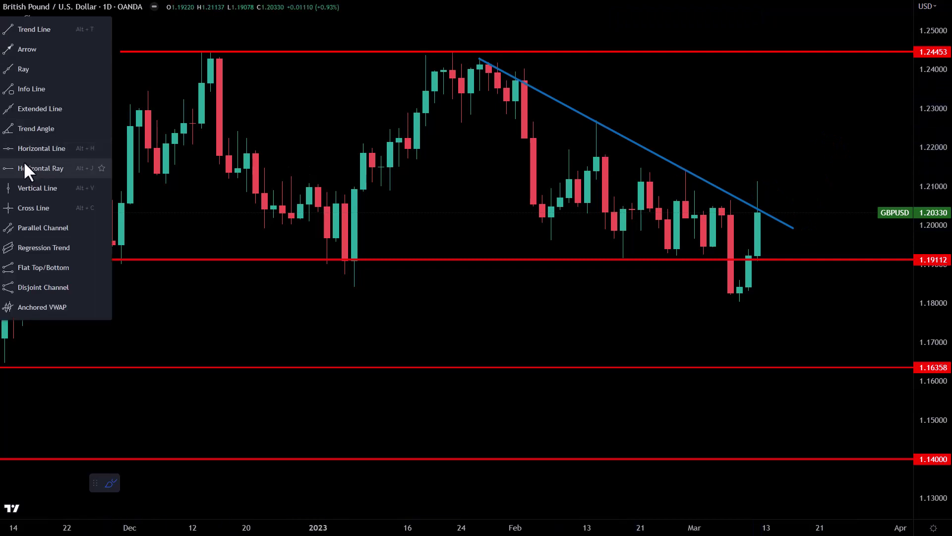
left_click(25, 161)
left_click(291, 146)
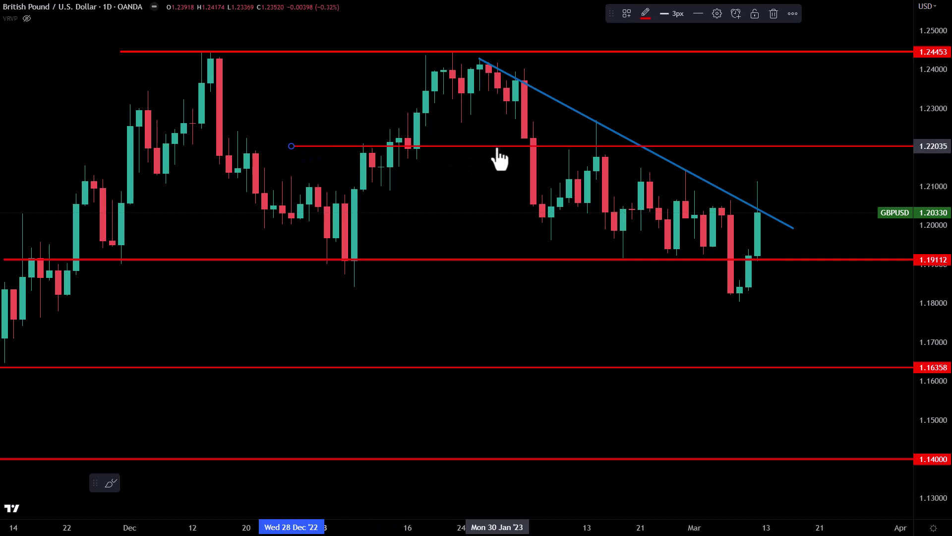
mouse_move(491, 147)
left_mouse_down()
mouse_move(324, 147)
mouse_move(331, 154)
left_mouse_up()
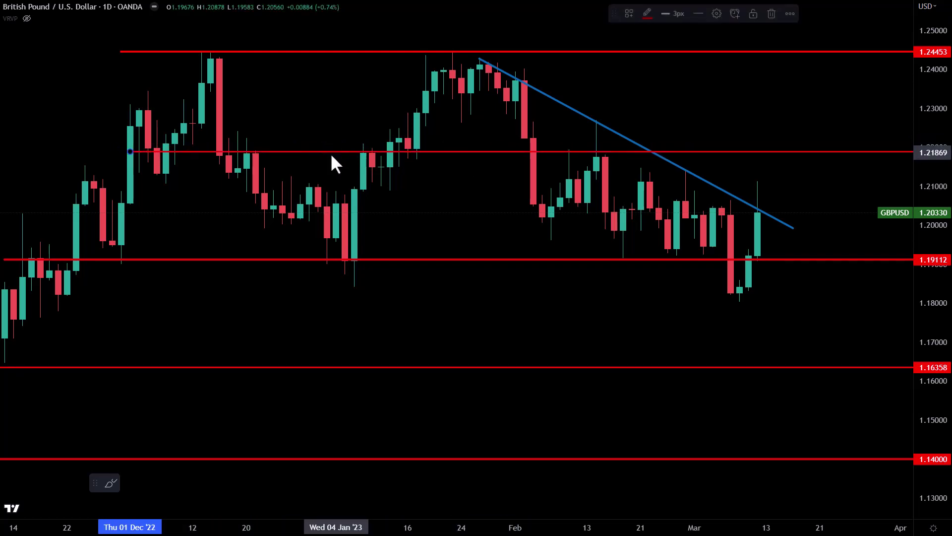
Step: Circle the December, January and February reactions and the area above current price at 1.21895, plus the January highs at 1.24453
left_click_drag(248, 145, 270, 150)
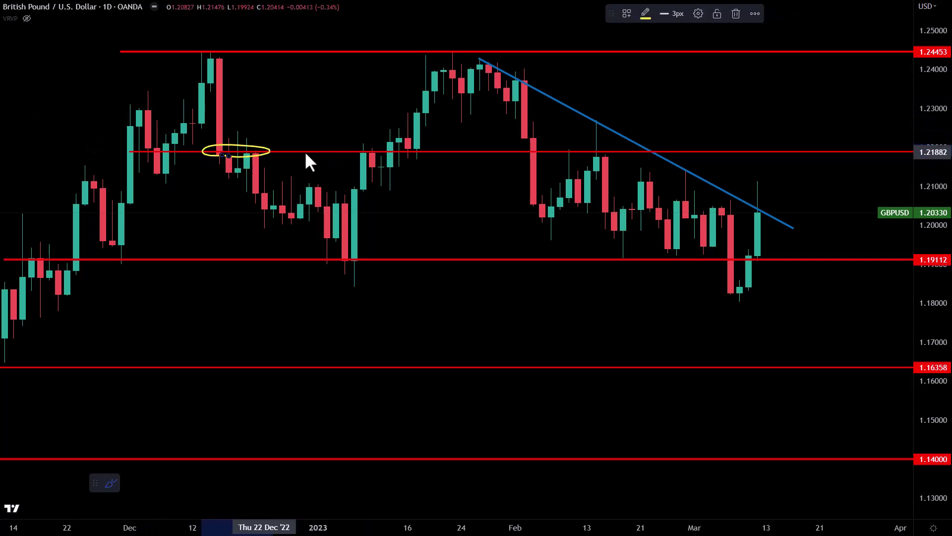
left_click_drag(357, 144, 392, 155)
left_click_drag(553, 155, 597, 160)
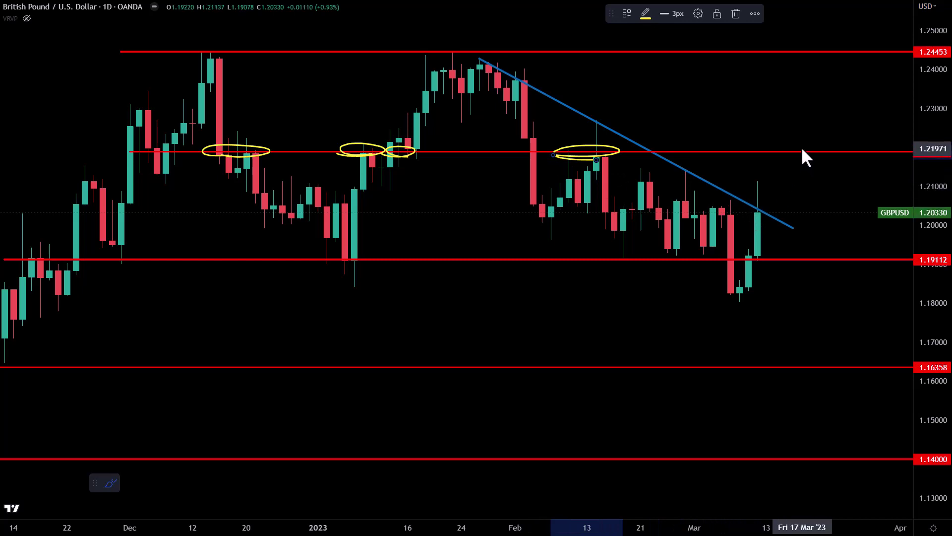
mouse_move(772, 155)
left_mouse_down()
mouse_move(810, 162)
mouse_move(785, 162)
left_mouse_up()
left_click_drag(407, 55, 406, 55)
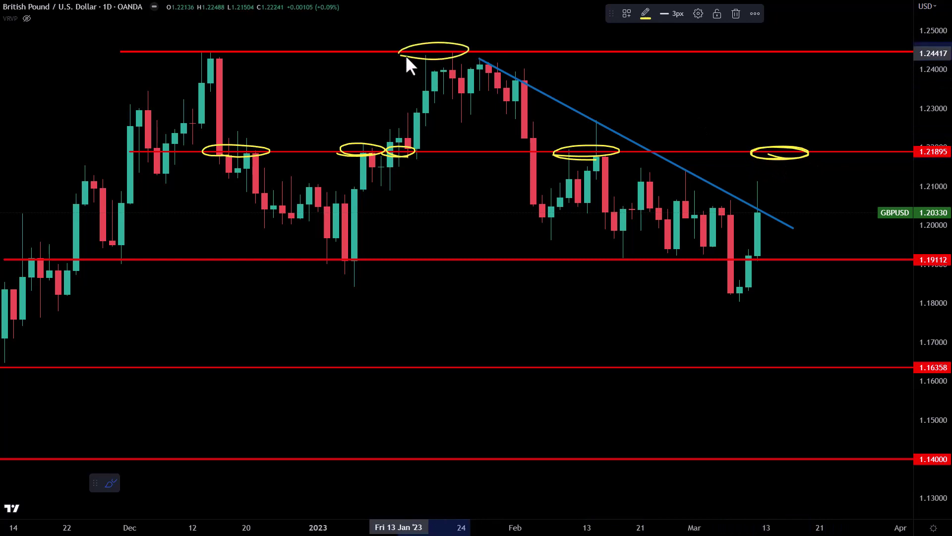
Step: Circle the mid-December highs at 1.24453 on the GBPUSD chart and undo the brush circles around the 1.24453 and 1.21895 reactions
mouse_move(225, 56)
left_mouse_down()
mouse_move(166, 58)
mouse_move(203, 57)
left_mouse_up()
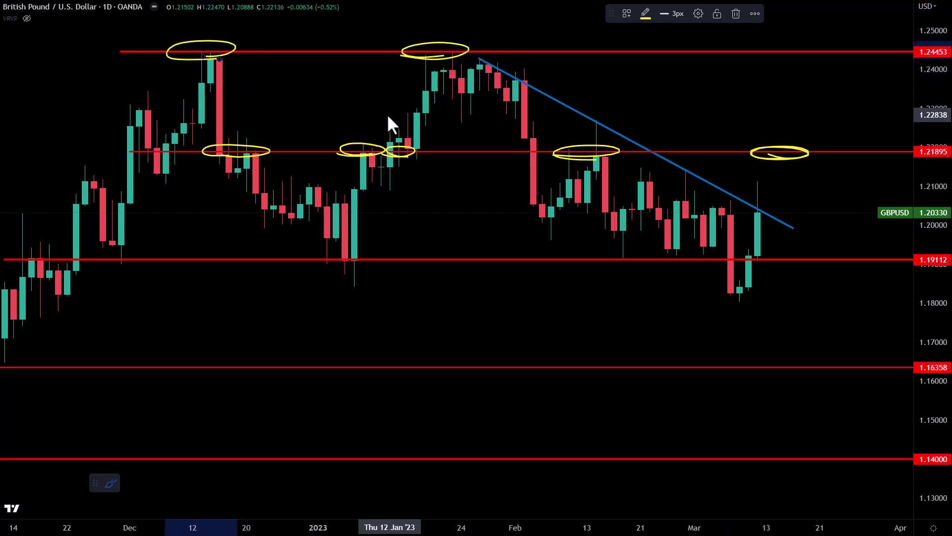
key("ctrl+z")
key("ctrl+z")
key("ctrl+z")
key("ctrl+z")
key("ctrl+z")
key("ctrl+z")
key("ctrl+z")
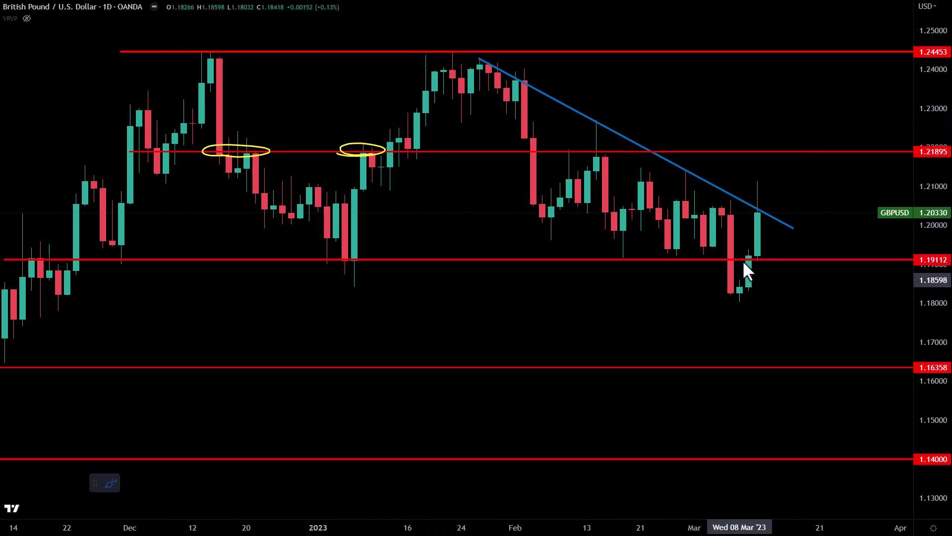
Step: Circle the March lows below 1.19112, trace the end of the descending blue trendline, and undo these brush marks
mouse_move(739, 267)
left_mouse_down()
mouse_move(728, 300)
mouse_move(714, 299)
mouse_move(697, 274)
mouse_move(767, 301)
left_mouse_up()
left_click_drag(732, 197, 795, 225)
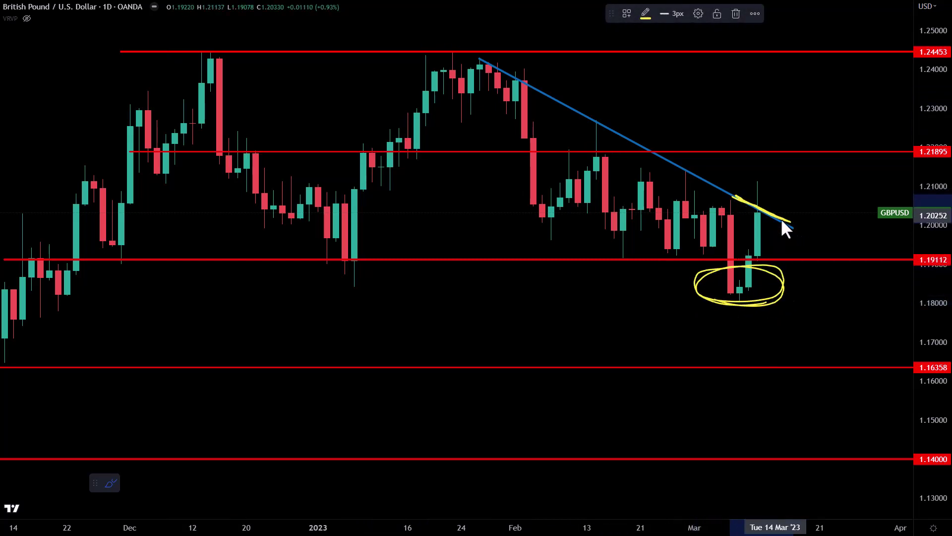
key("ctrl+z")
key("ctrl+z")
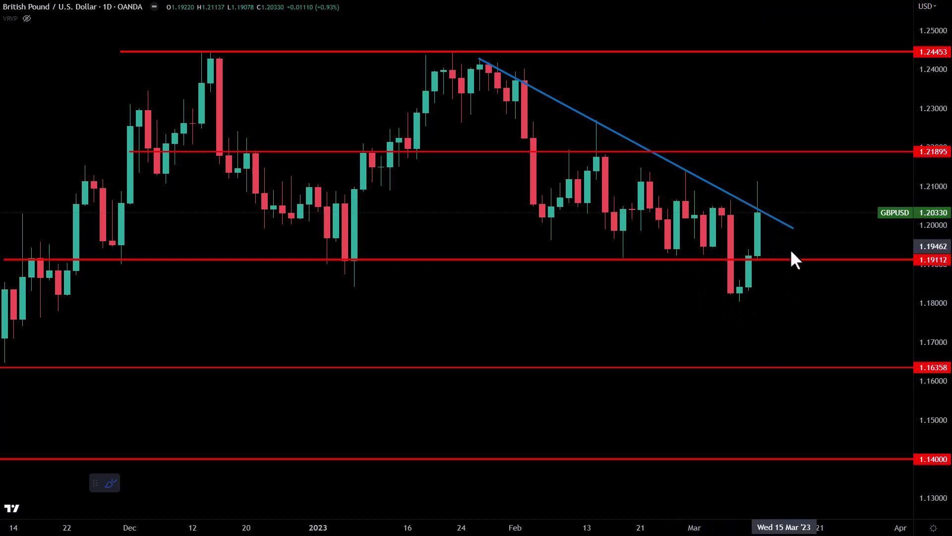
Step: Check the daily U.S. Dollar Index chart and bring up the daily USDJPY chart with slightly more price history in view
key("ctrl+Tab")
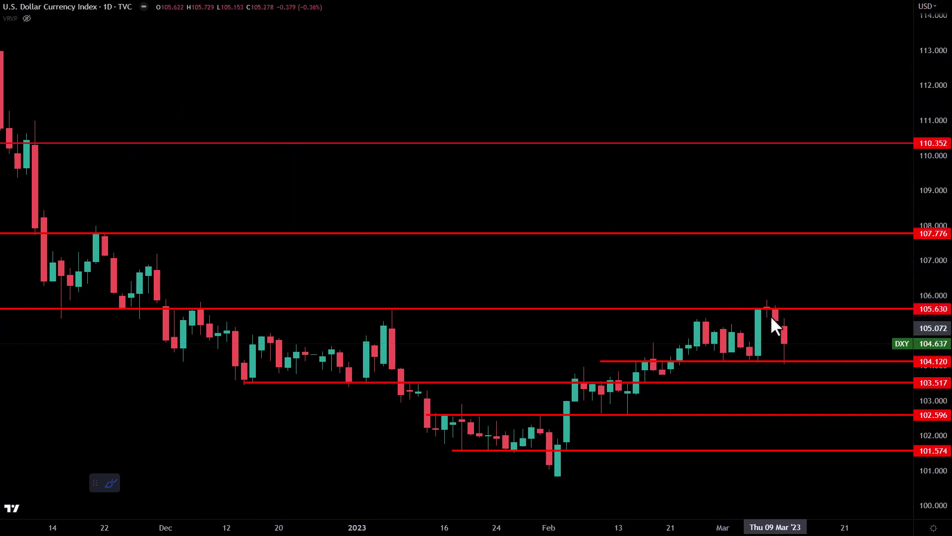
key("ctrl+Tab")
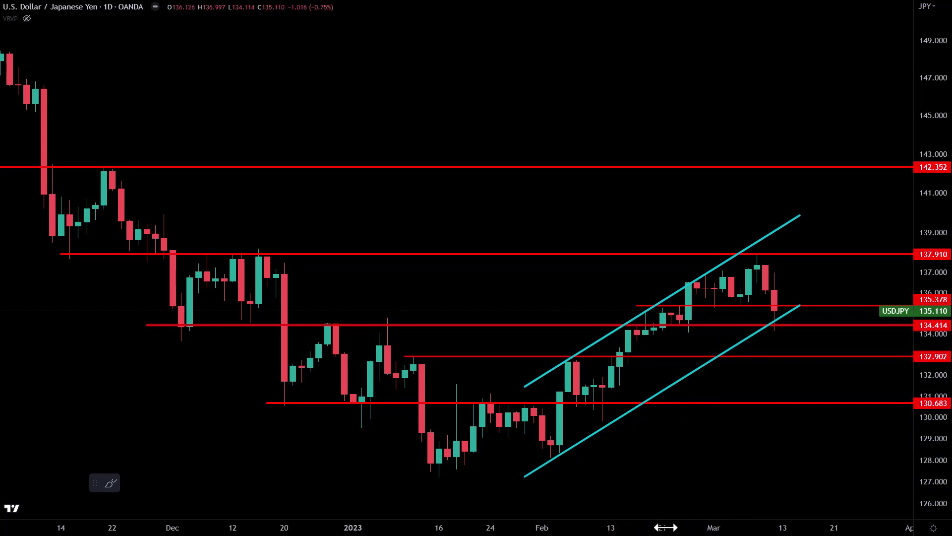
left_click_drag(665, 525, 659, 524)
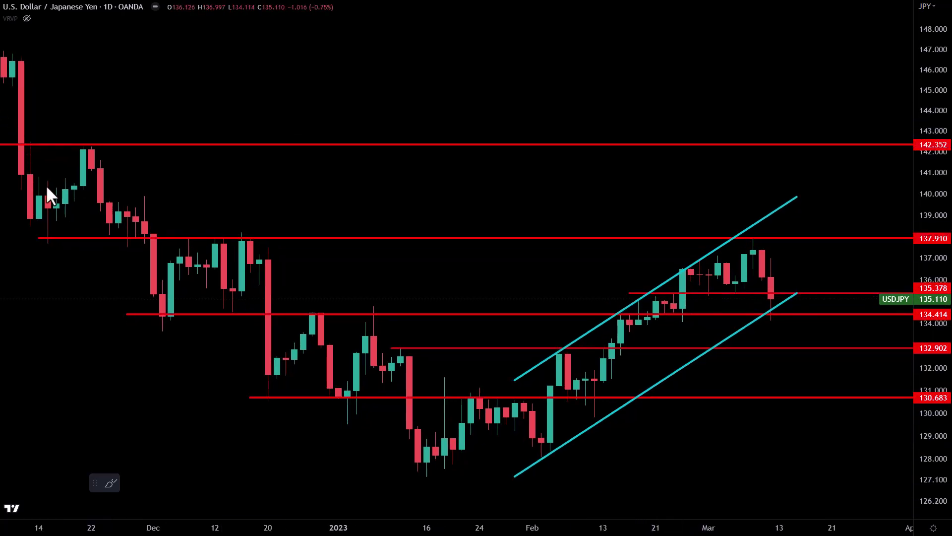
Step: Circle the December, January, February and March reactions at 134.414 on USDJPY, plus the areas below current price at 132.902 and 130.683
mouse_move(171, 328)
left_mouse_down()
mouse_move(173, 305)
mouse_move(221, 314)
left_mouse_up()
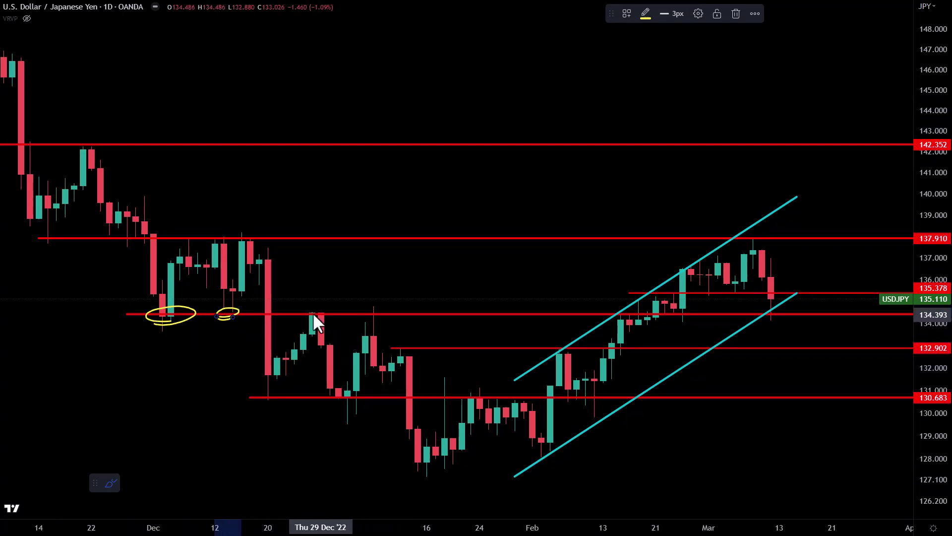
left_click_drag(318, 320, 297, 318)
left_click_drag(373, 317, 392, 320)
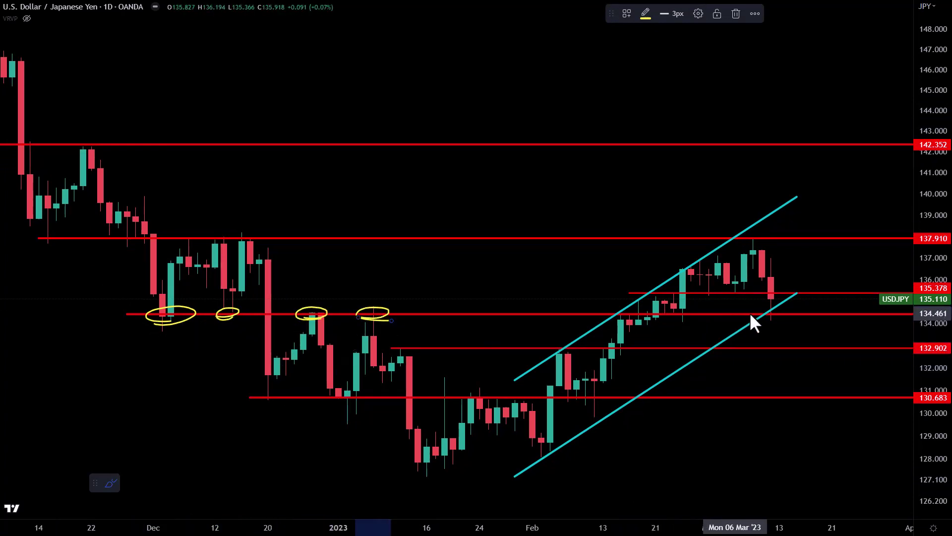
left_click_drag(662, 305, 683, 324)
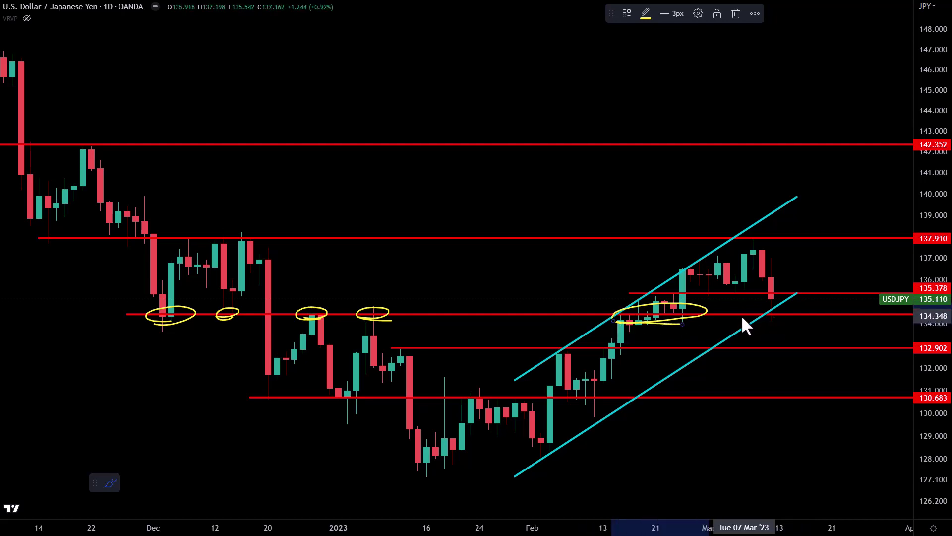
mouse_move(773, 309)
left_mouse_down()
mouse_move(746, 323)
mouse_move(779, 322)
left_mouse_up()
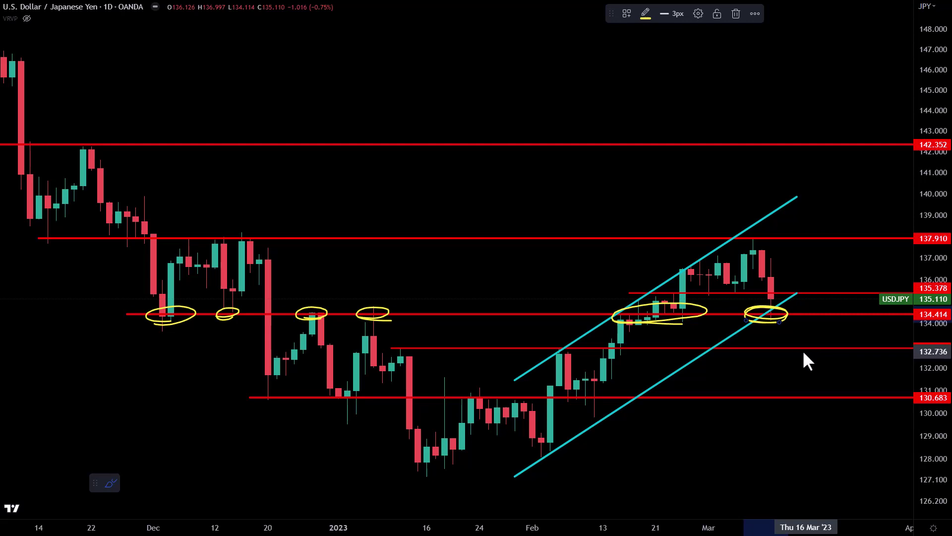
left_click_drag(762, 348, 791, 344)
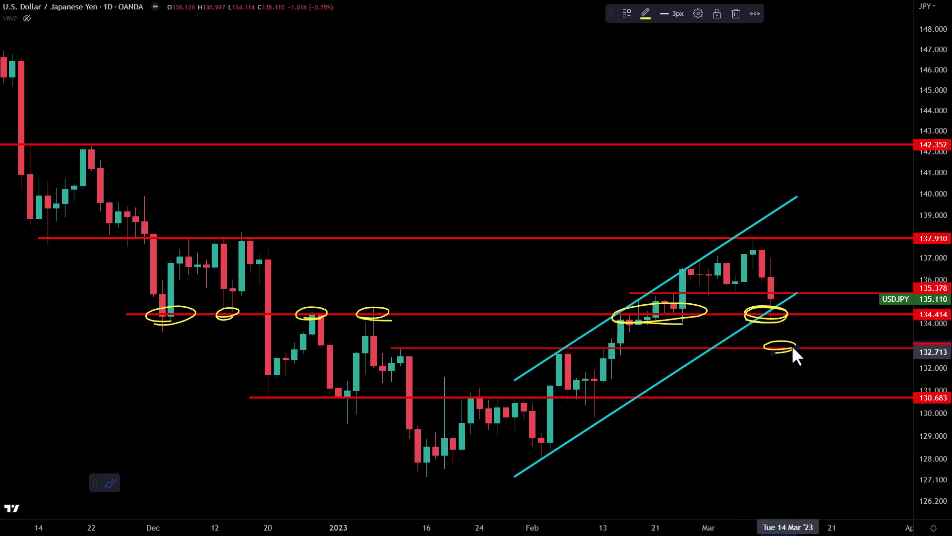
left_click_drag(782, 402, 832, 396)
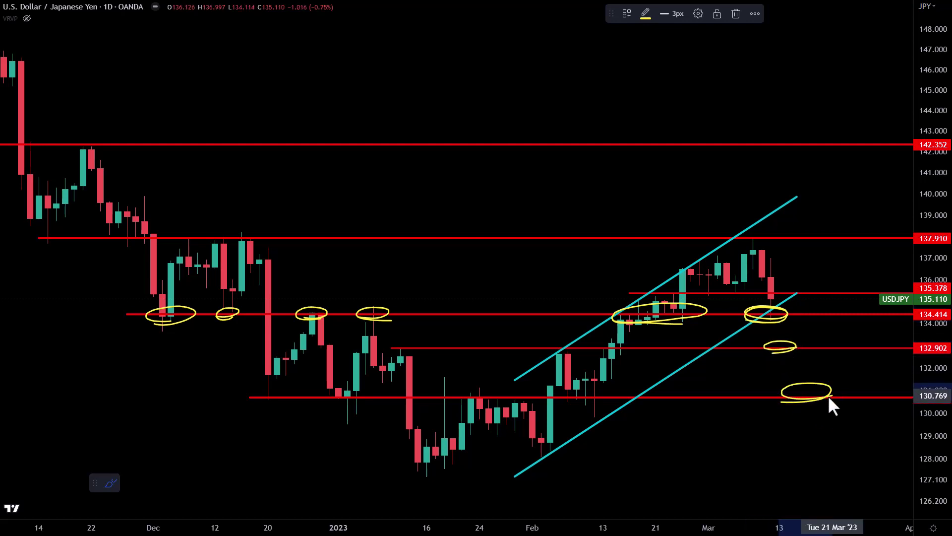
Step: Undo the circles at 130.683 and 132.902 and the March circle at 134.414
key("ctrl+z")
key("ctrl+z")
key("ctrl+z")
key("ctrl+z")
key("ctrl+z")
key("ctrl+z")
key("ctrl+z")
key("ctrl+z")
key("ctrl+z")
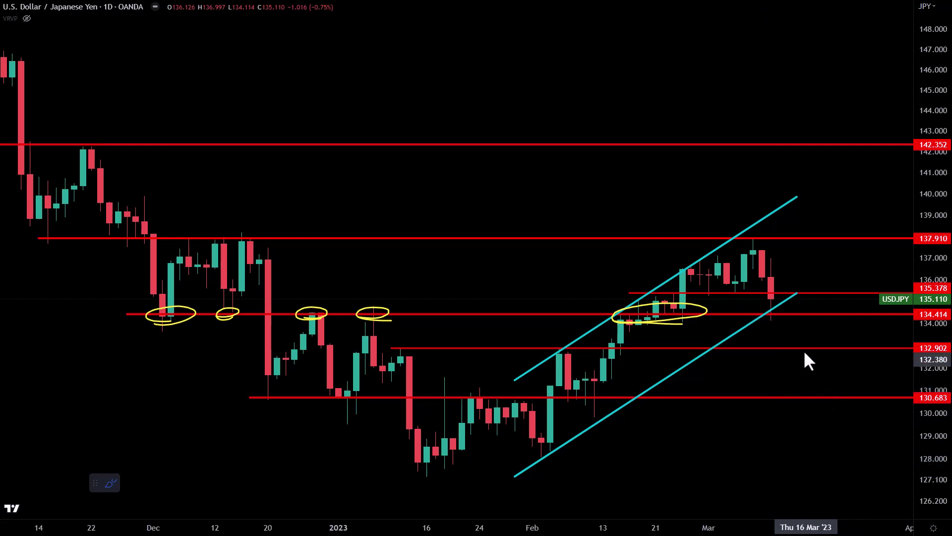
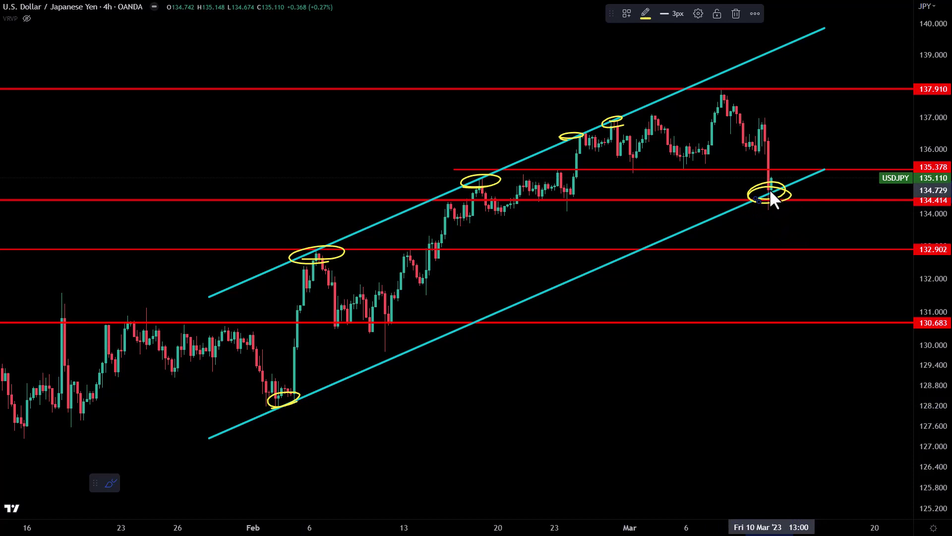
Step: Remove the brush circles at the lower blue channel line and along the upper line on the 4-hour USDJPY chart
key("Delete")
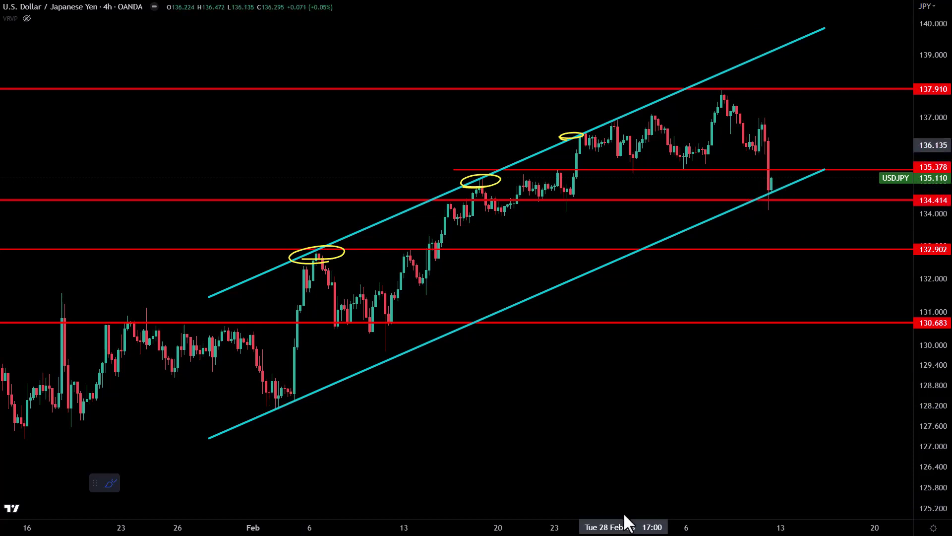
key("ctrl+z")
key("ctrl+z")
key("ctrl+z")
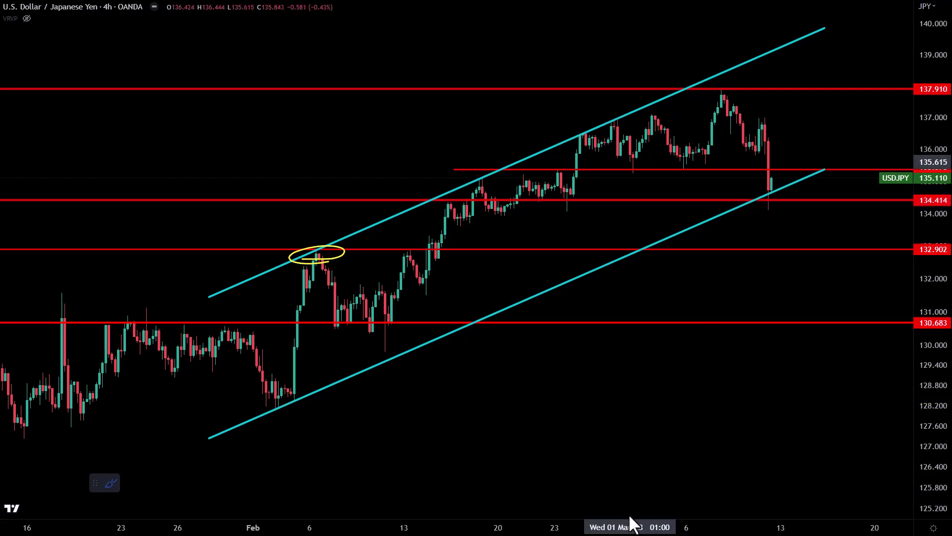
Step: Circle the late February and early March reactions at 135.378 on USDJPY, plus the retest area just above current price
left_click_drag(703, 528, 593, 531)
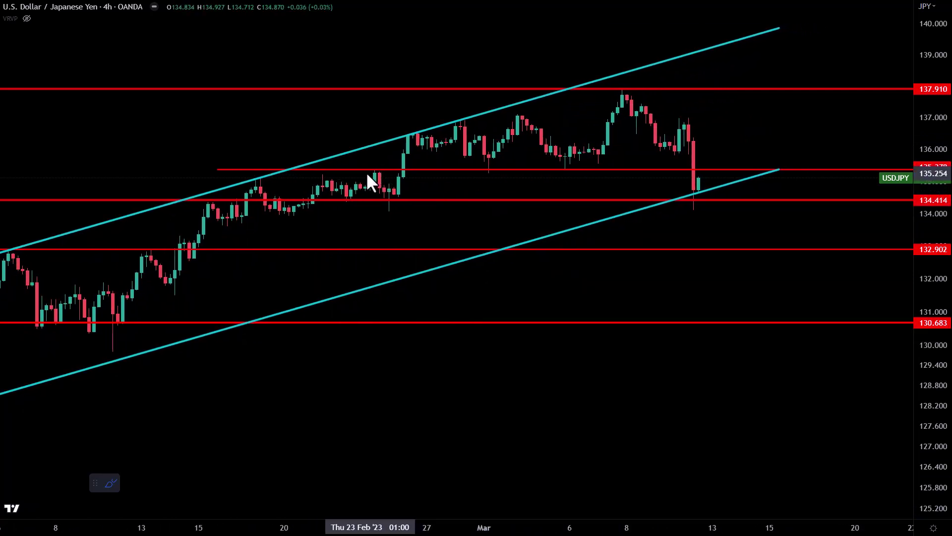
mouse_move(370, 174)
left_mouse_down()
mouse_move(387, 164)
mouse_move(384, 177)
left_mouse_up()
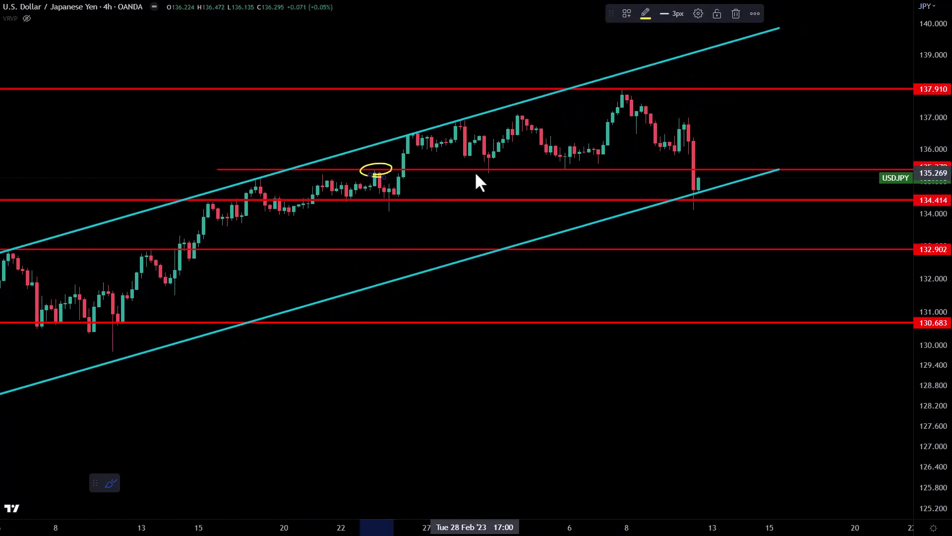
left_click_drag(477, 172, 497, 172)
left_click_drag(558, 173, 578, 170)
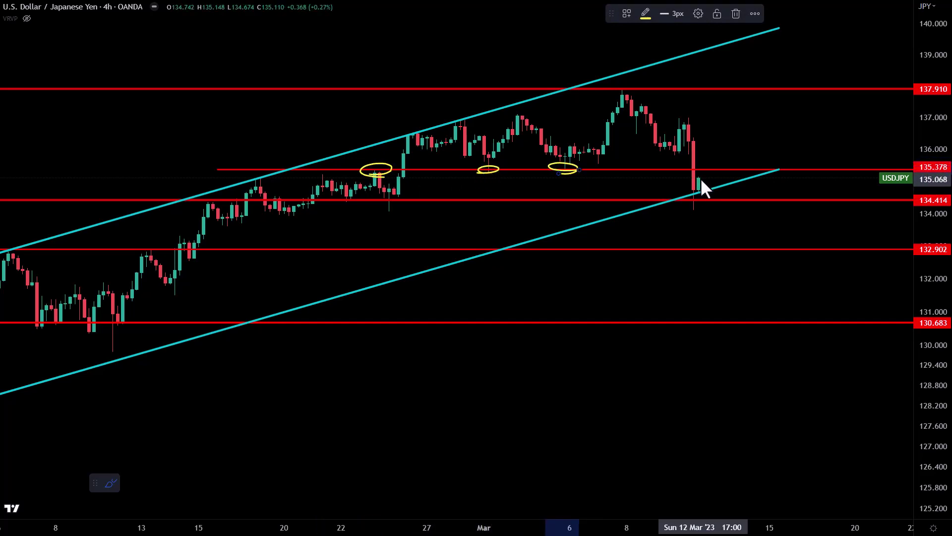
mouse_move(705, 171)
left_mouse_down()
mouse_move(688, 171)
mouse_move(706, 161)
mouse_move(699, 171)
mouse_move(712, 176)
left_mouse_up()
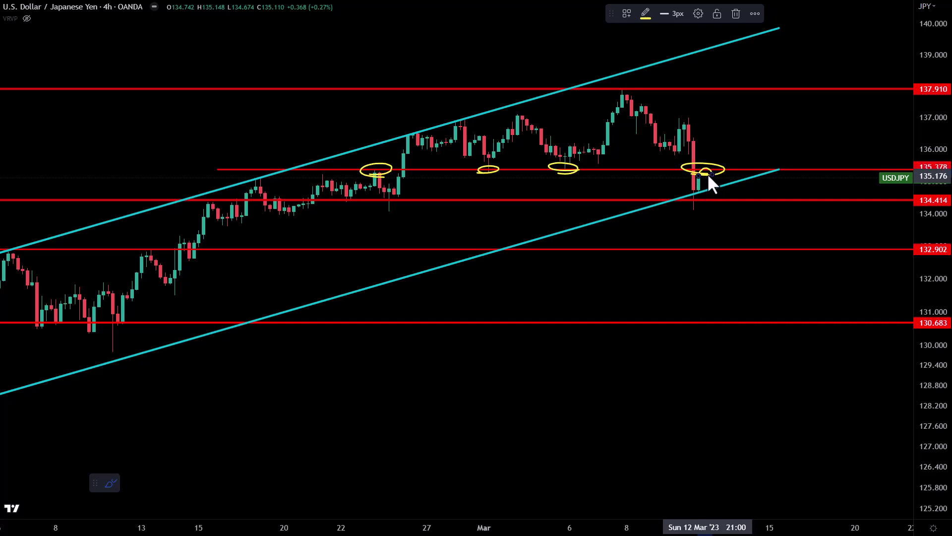
Step: Undo the brush circles along the 135.378 level
key("ctrl+z")
key("ctrl+z")
key("ctrl+z")
key("ctrl+z")
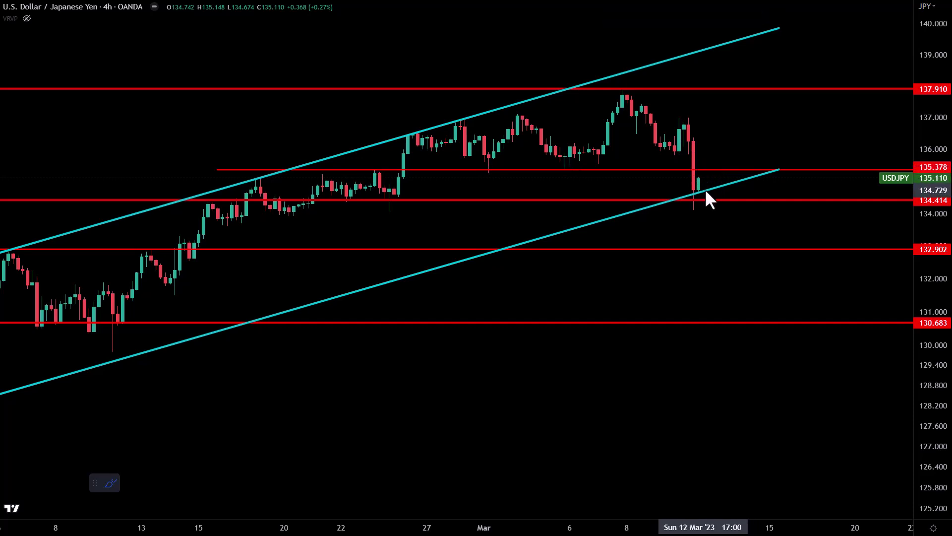
Step: Trace the lower channel line and 134.414 near current price on USDJPY, and circle the 132.902 and 130.683 levels below
left_click_drag(725, 184, 683, 198)
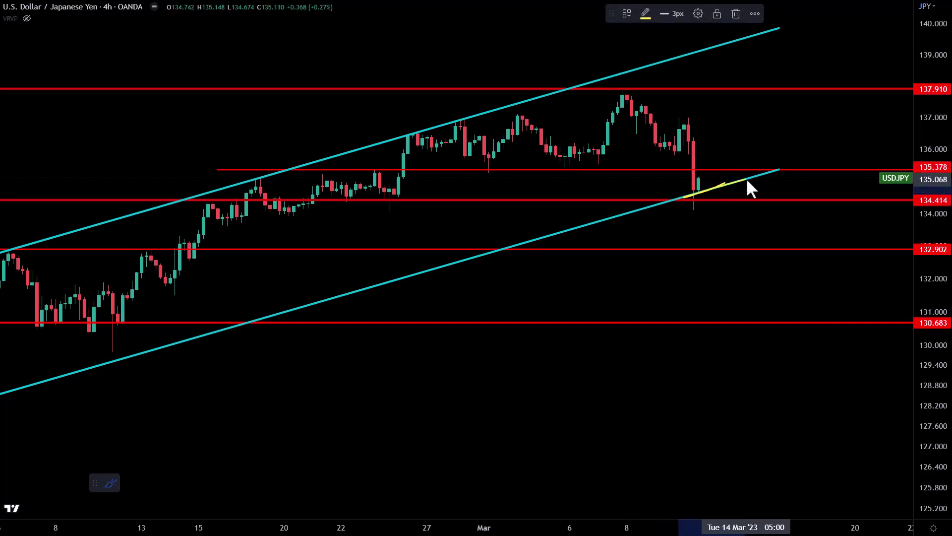
left_click_drag(742, 180, 673, 200)
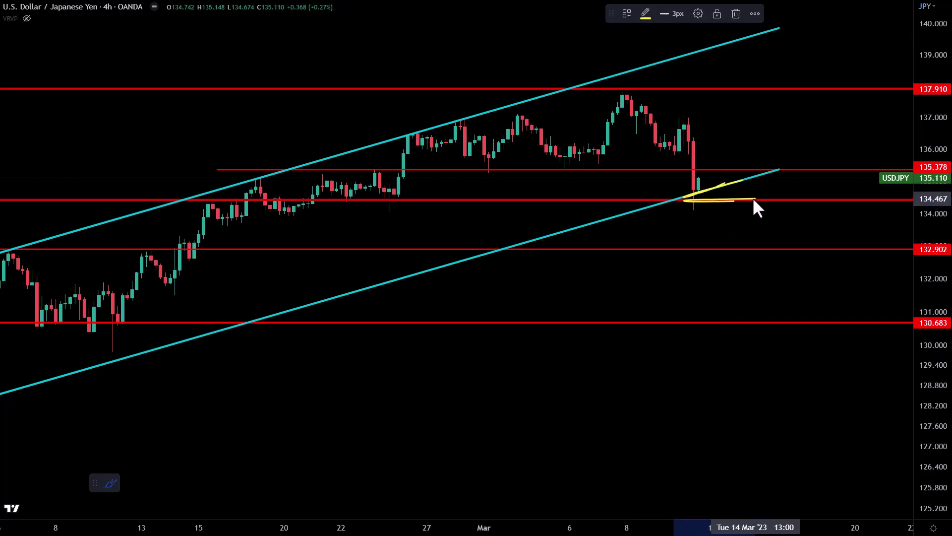
left_click(695, 200)
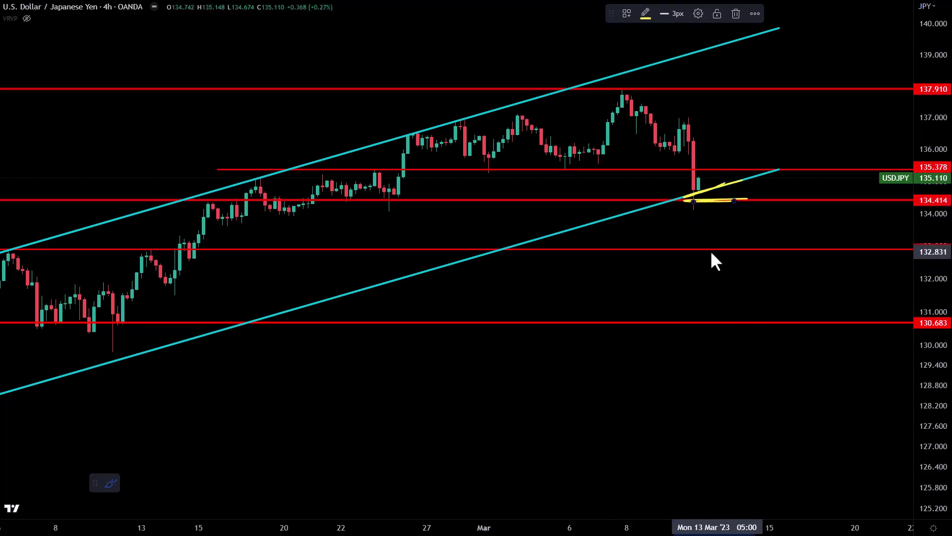
left_click_drag(707, 254, 755, 256)
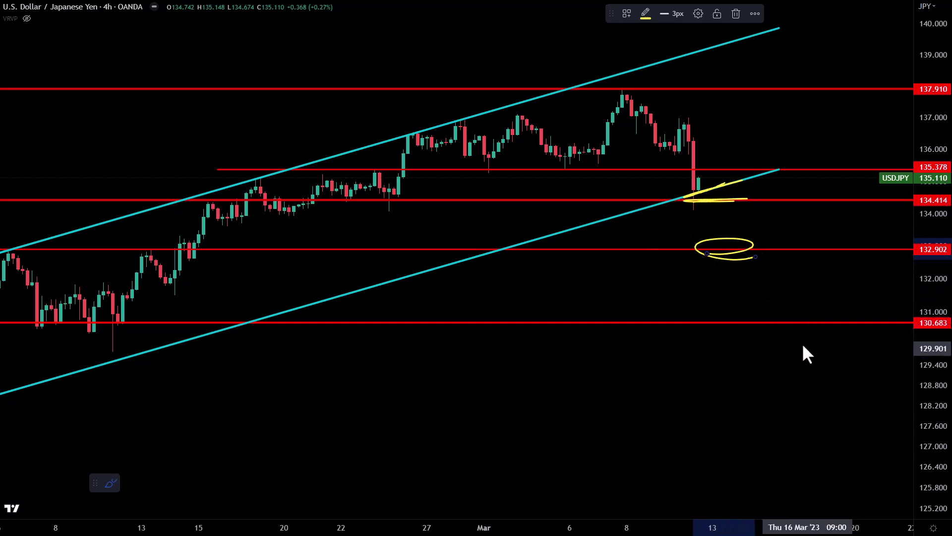
left_click_drag(783, 334, 747, 332)
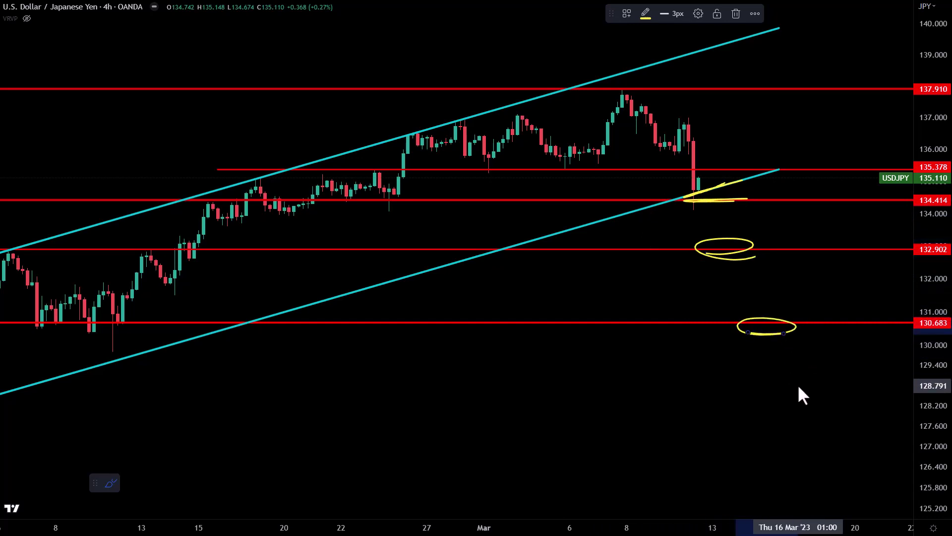
Step: Undo the brush marks on the lower channel line and at 134.414, 132.902 and 130.683
key("ctrl+z")
key("ctrl+z")
key("ctrl+z")
key("ctrl+z")
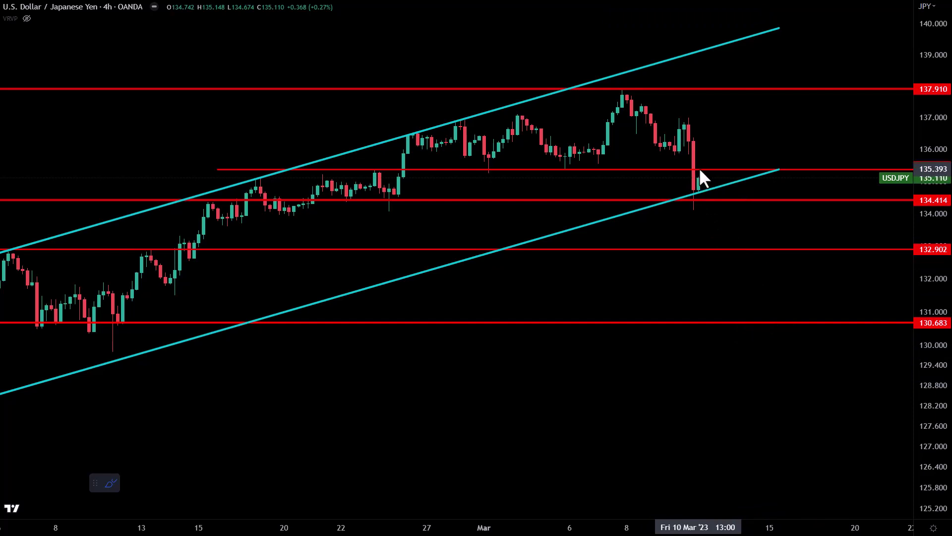
Step: Brush-mark 135.378 and the area above it, circle 137.910 at the March high and farther ahead, and clear these marks
mouse_move(688, 169)
left_mouse_down()
mouse_move(727, 171)
mouse_move(728, 148)
mouse_move(718, 147)
left_mouse_up()
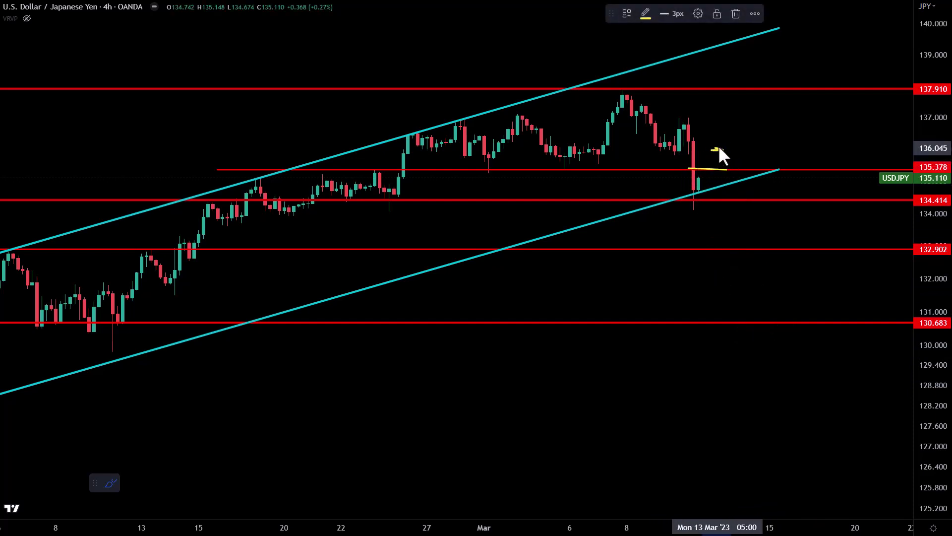
left_click_drag(749, 91, 740, 92)
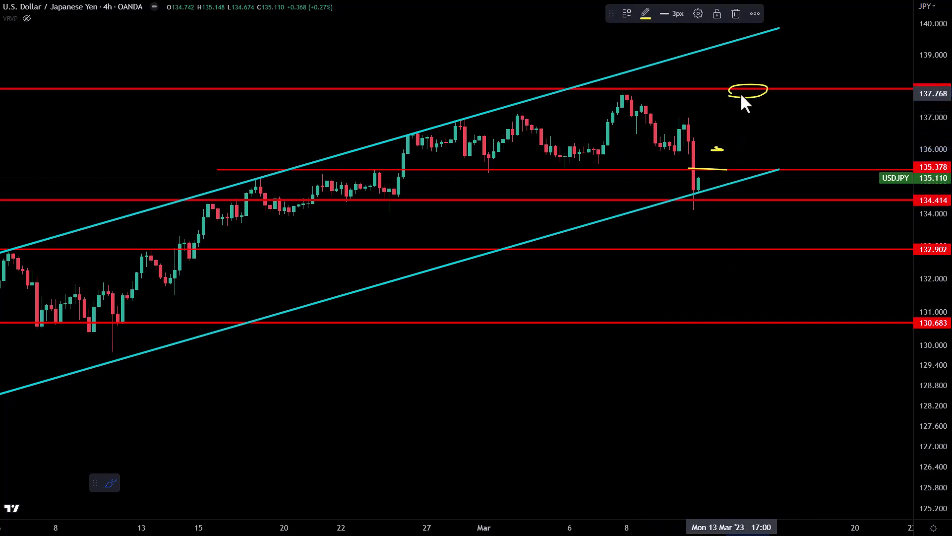
left_click_drag(618, 87, 626, 95)
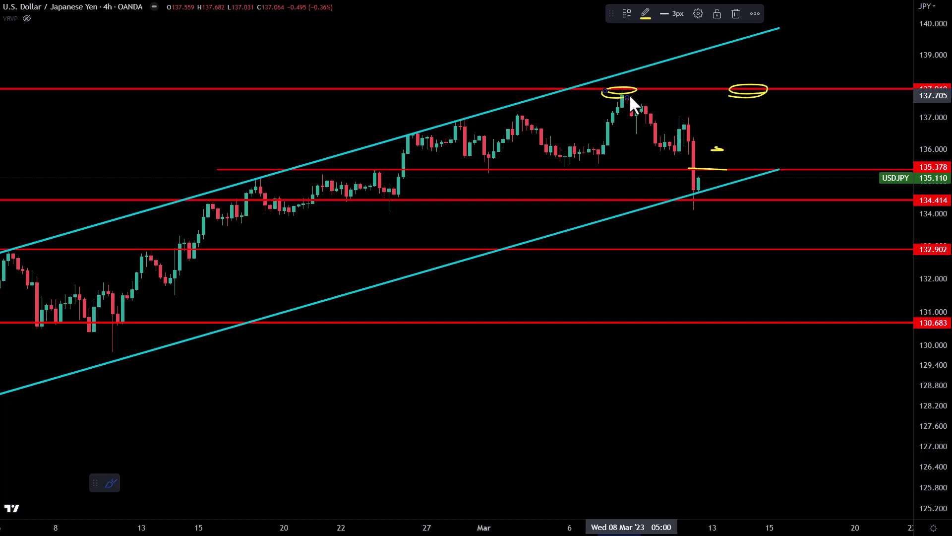
key("Delete")
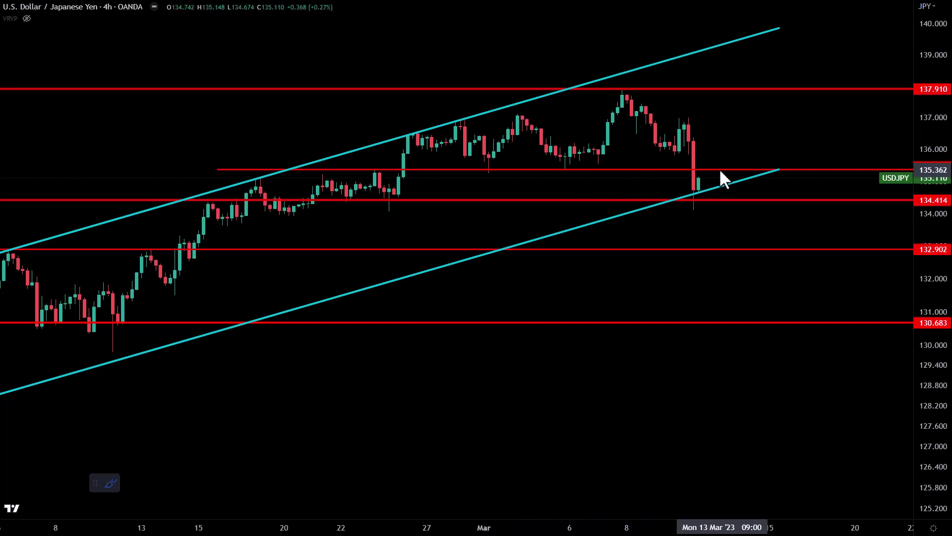
Step: Underline the 135.378 level above current price and mark the latest low around 134.414 on USDJPY
mouse_move(719, 168)
left_mouse_down()
mouse_move(691, 168)
mouse_move(727, 165)
left_mouse_up()
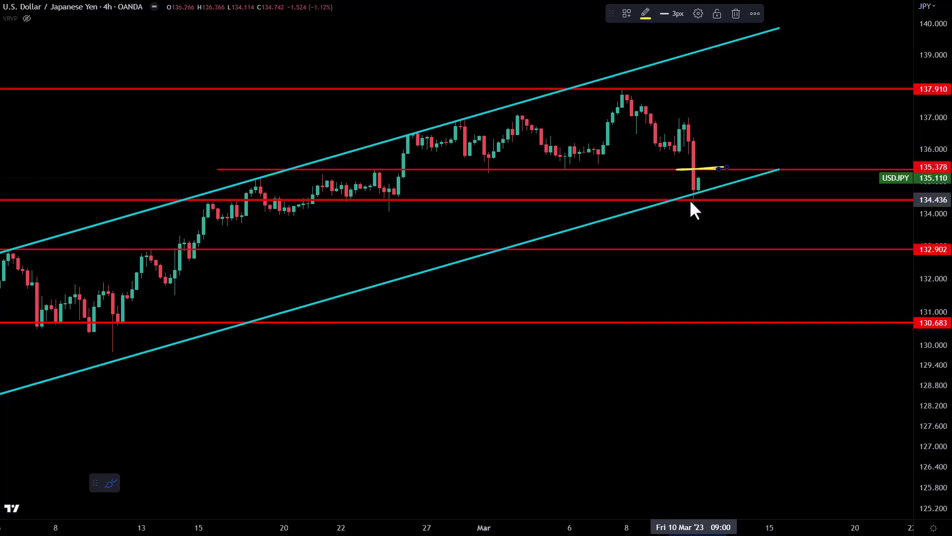
left_click_drag(690, 198, 686, 195)
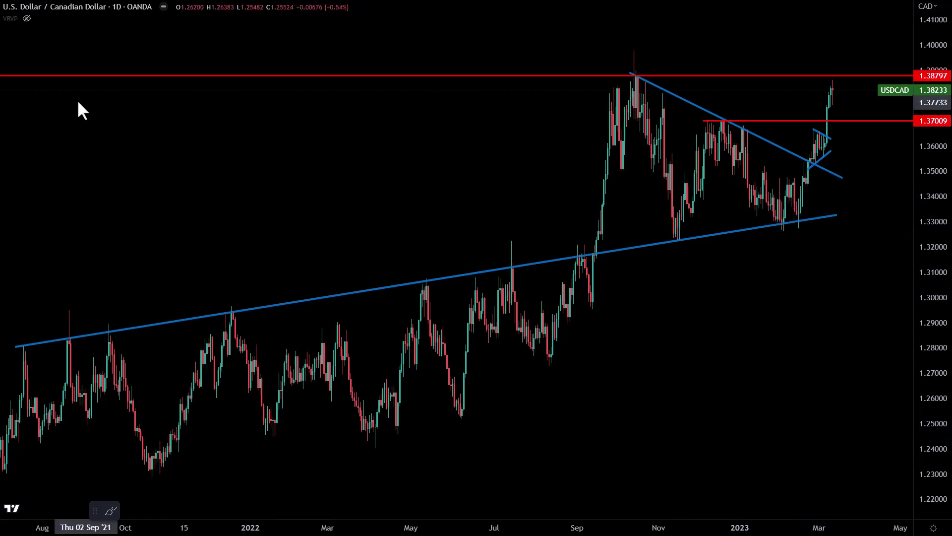
Step: Bring up the daily USDCAD chart and mark the price reactions along the long ascending blue trendline with the brush
mouse_move(17, 352)
left_mouse_down()
mouse_move(32, 336)
mouse_move(22, 351)
left_mouse_up()
left_click_drag(55, 343, 110, 332)
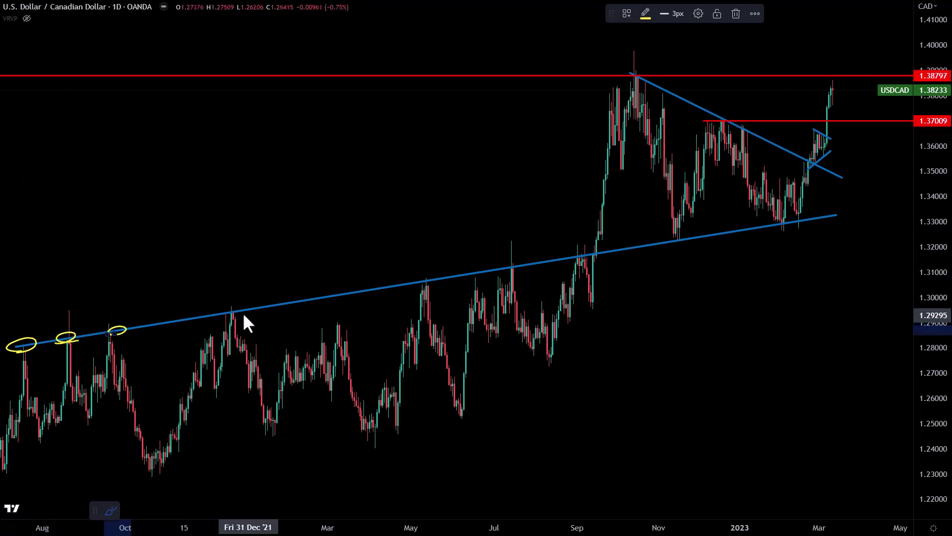
left_click_drag(243, 311, 236, 317)
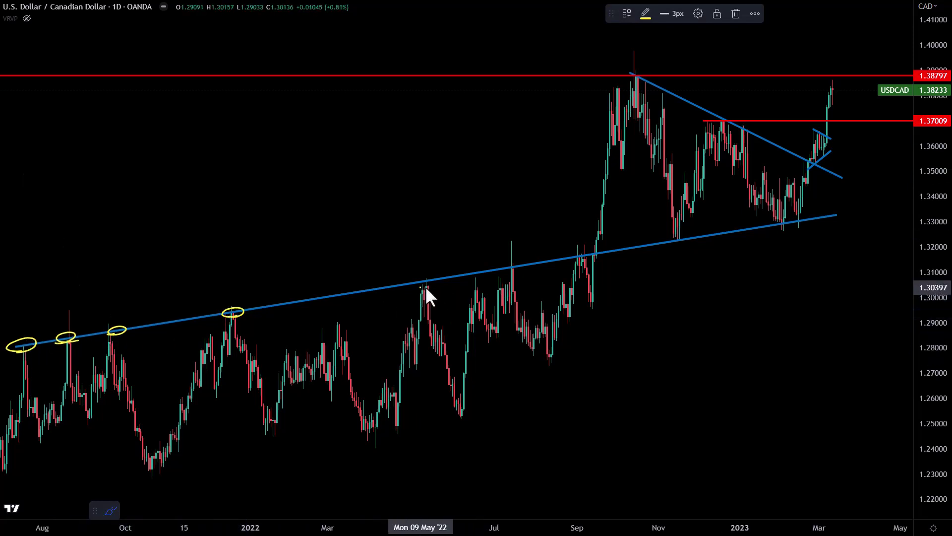
left_click_drag(424, 285, 449, 280)
left_click_drag(507, 275, 605, 257)
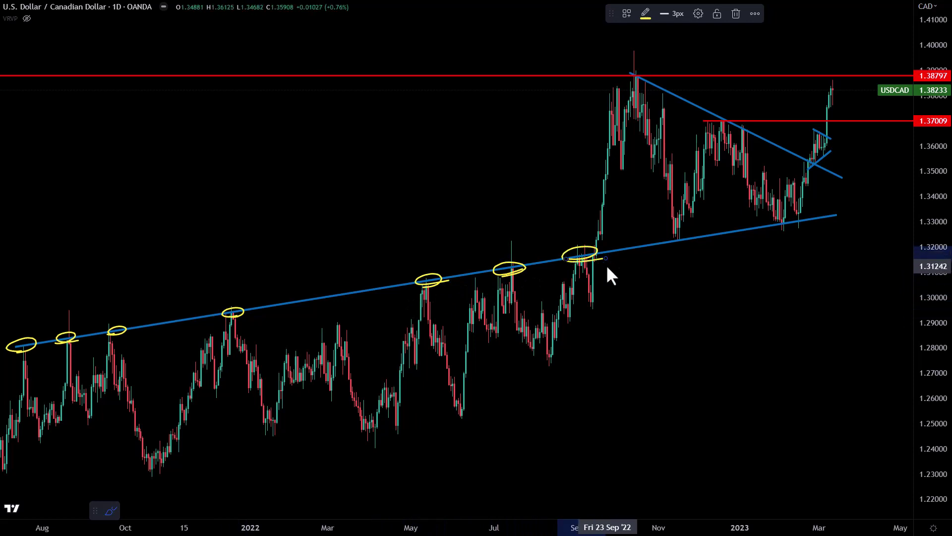
left_click_drag(666, 244, 688, 243)
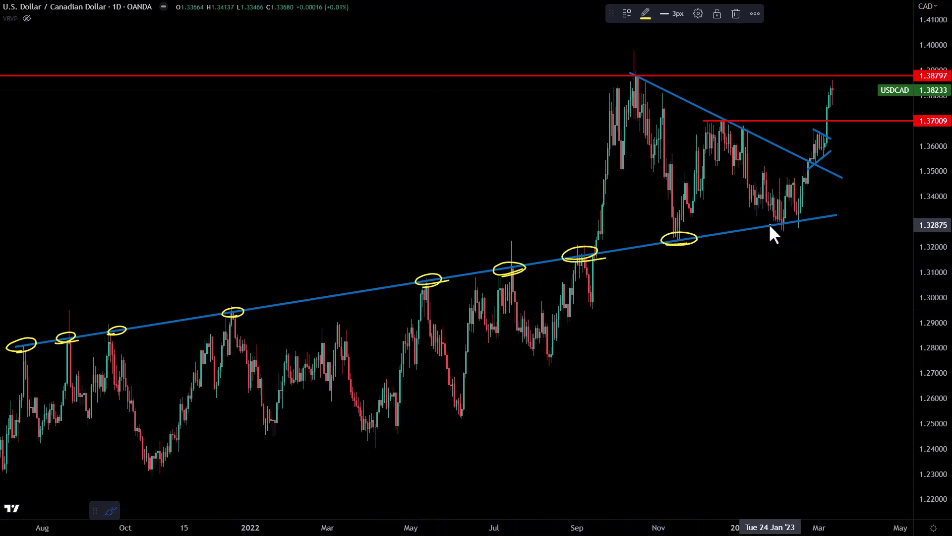
left_click_drag(769, 227, 814, 224)
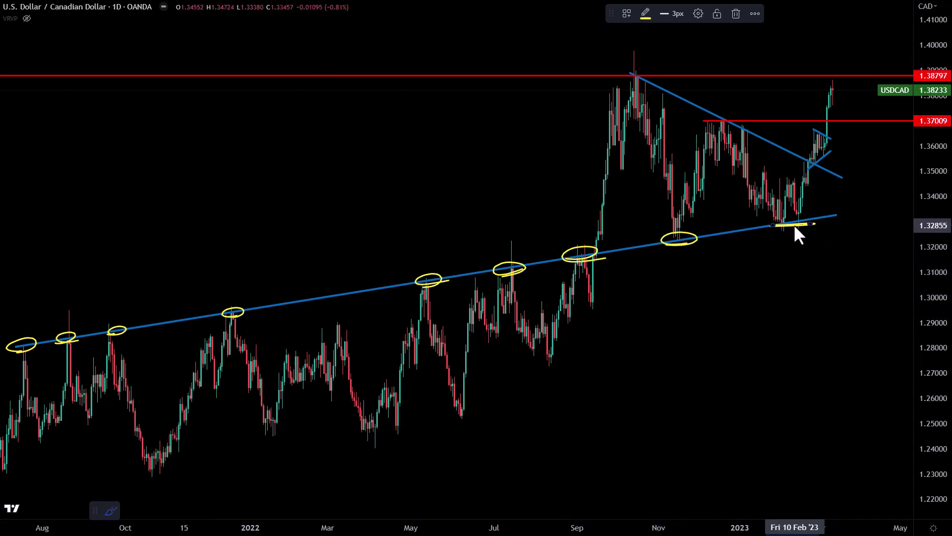
Step: Remove all brush marks along the ascending blue trendline on USDCAD
key("Delete")
key("ctrl+z")
key("ctrl+z")
key("ctrl+z")
key("ctrl+z")
key("ctrl+z")
key("ctrl+z")
key("ctrl+z")
key("ctrl+z")
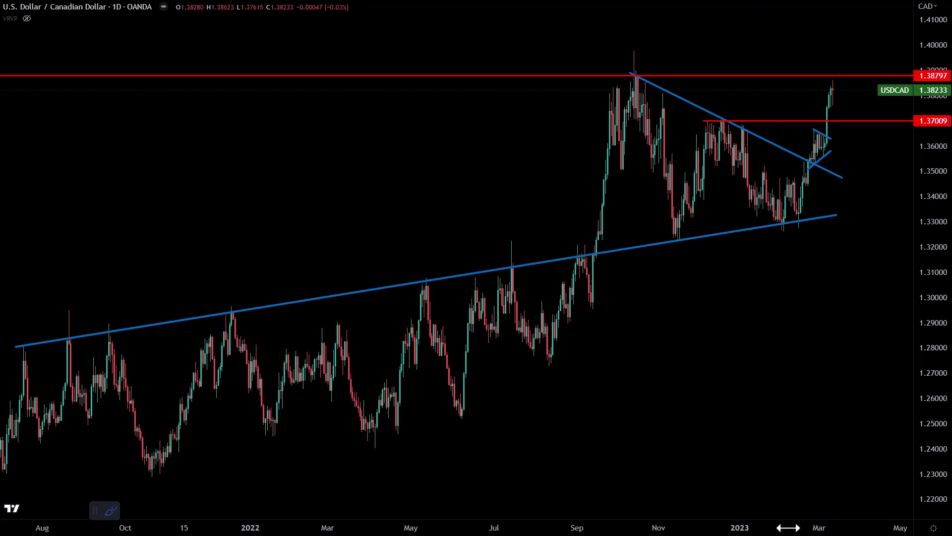
Step: Mark the February breakout above the descending blue trendline on USDCAD, clear the mark, and switch to the 4-hour timeframe
left_click_drag(788, 527, 598, 519)
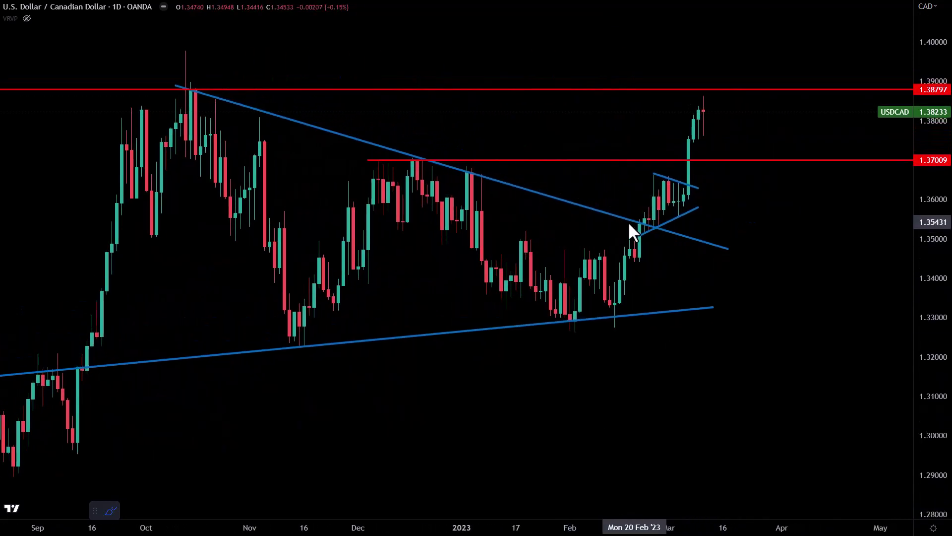
mouse_move(628, 221)
left_mouse_down()
mouse_move(659, 219)
mouse_move(624, 223)
mouse_move(645, 224)
left_mouse_up()
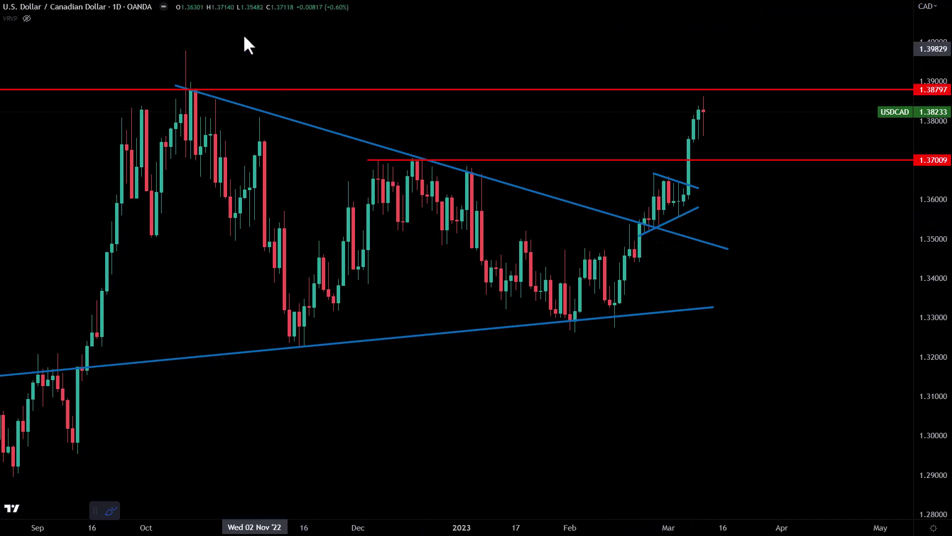
left_click(173, 1)
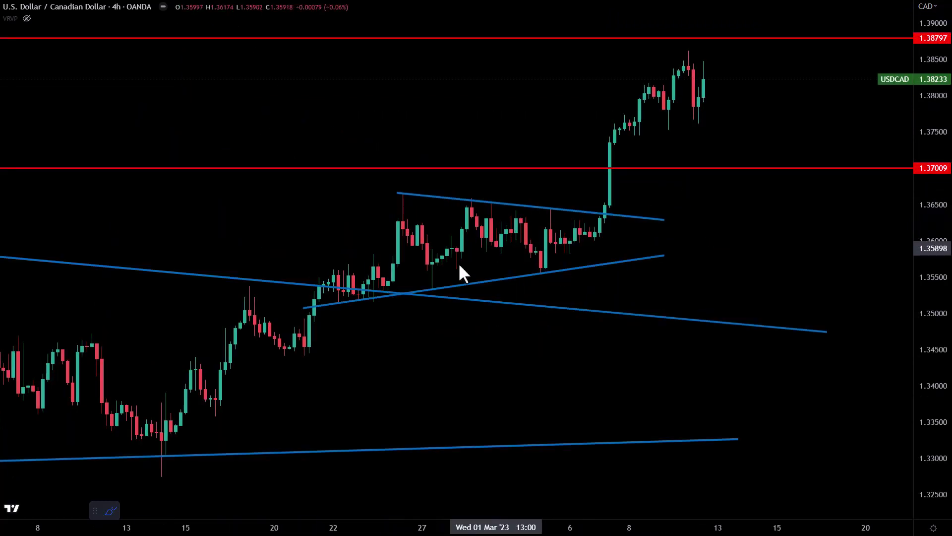
Step: Circle the highs along the upper line and the lows along the lower line of the small blue triangle on USDCAD
left_click_drag(394, 199, 413, 200)
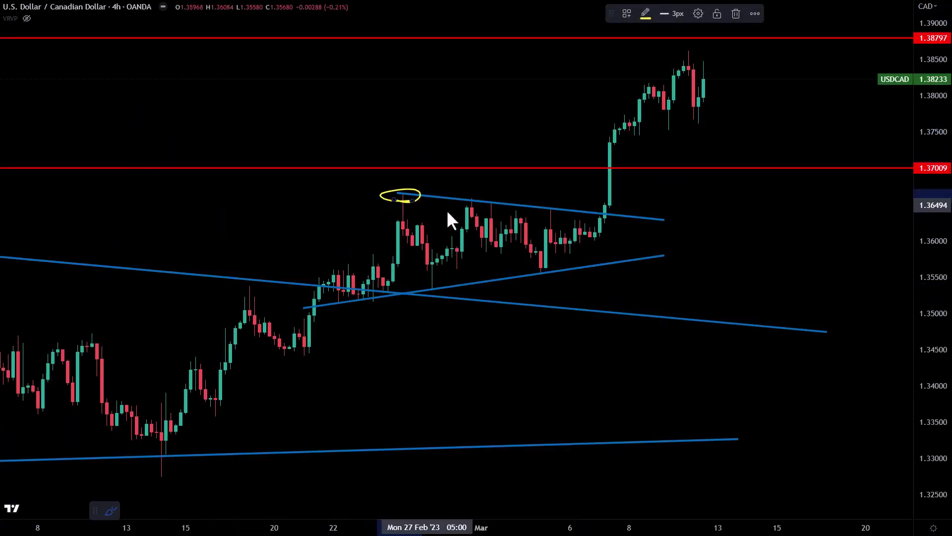
left_click_drag(502, 201, 501, 208)
left_click_drag(564, 215, 560, 213)
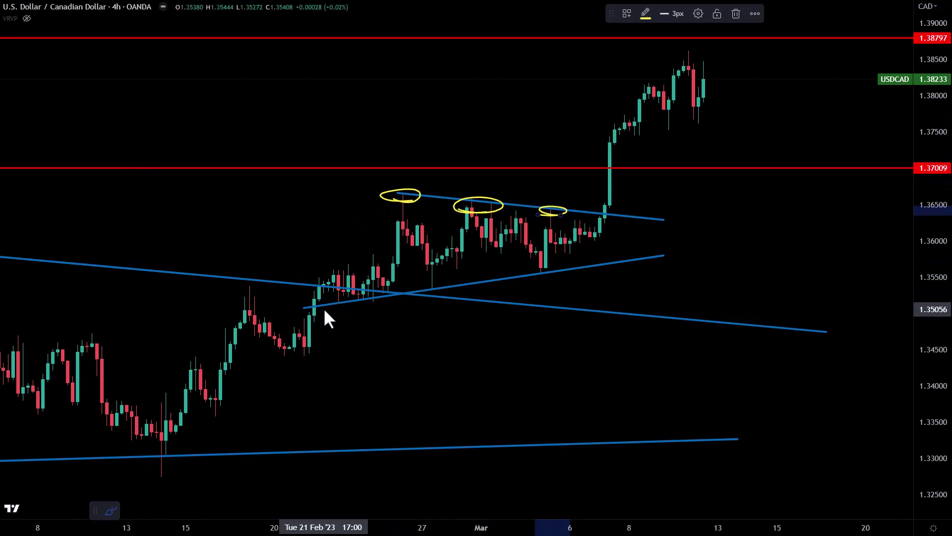
left_click_drag(382, 296, 380, 303)
left_click_drag(433, 281, 456, 285)
left_click_drag(564, 268, 560, 272)
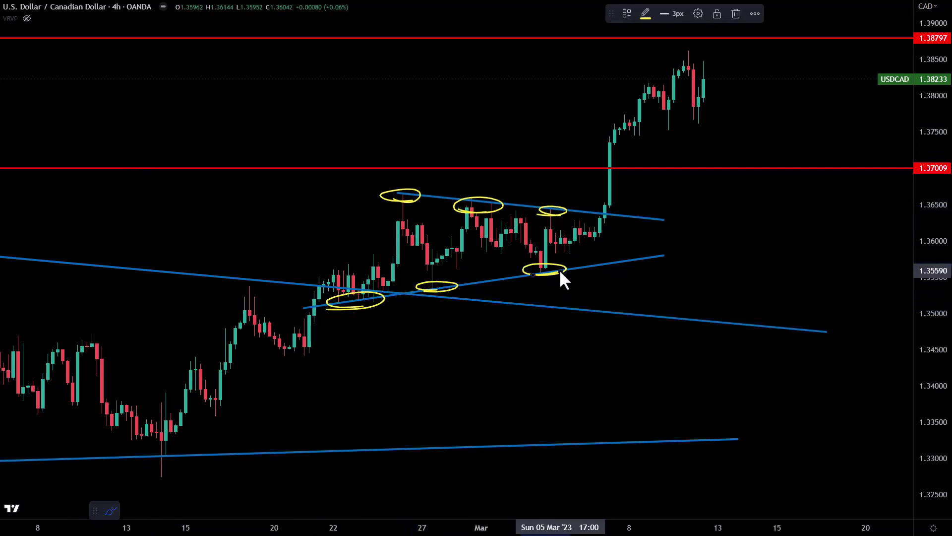
Step: Sketch arrows for the triangle consolidation and the breakout rally with its pullback, and circle the breakout point and 1.38797 on USDCAD
mouse_move(356, 235)
left_mouse_down()
mouse_move(591, 240)
mouse_move(579, 252)
left_mouse_up()
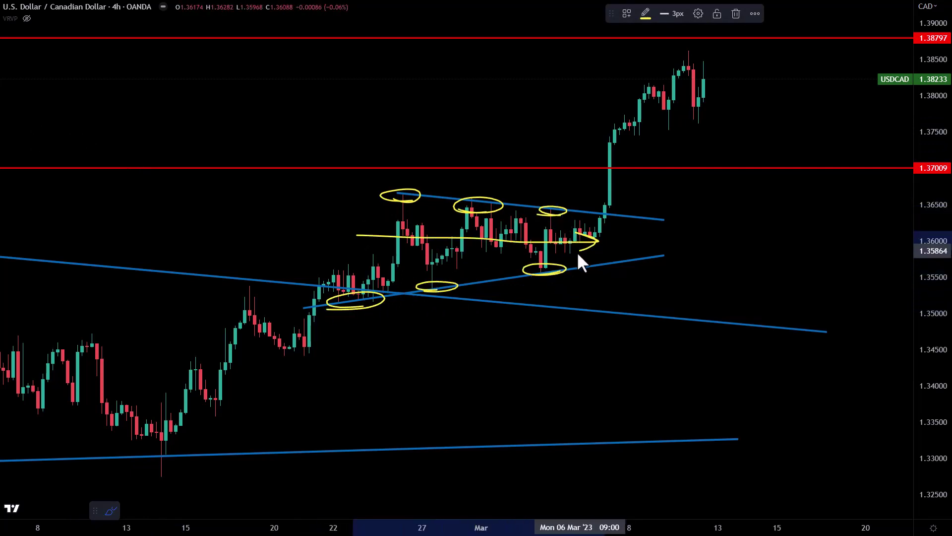
mouse_move(617, 207)
left_mouse_down()
mouse_move(598, 208)
mouse_move(602, 199)
mouse_move(609, 209)
mouse_move(628, 171)
mouse_move(660, 79)
mouse_move(697, 113)
left_mouse_up()
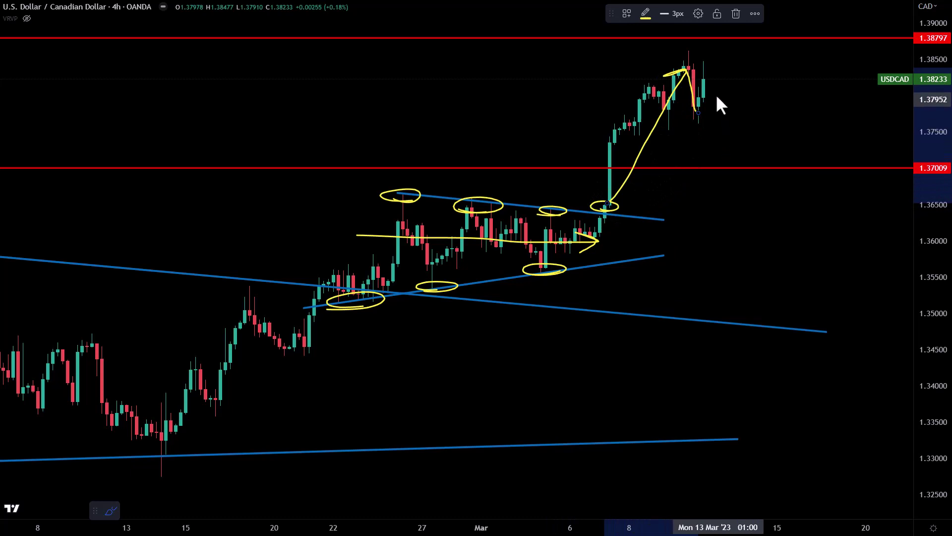
mouse_move(691, 40)
left_mouse_down()
mouse_move(724, 32)
mouse_move(728, 47)
left_mouse_up()
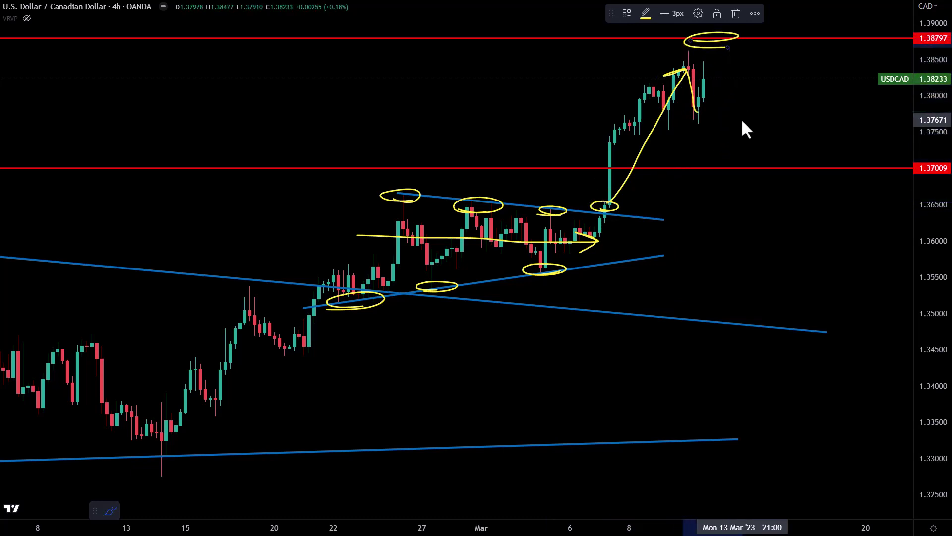
Step: Remove all brush marks around the small blue triangle and breakout rally on the 4-hour USDCAD chart
key("ctrl+z")
key("ctrl+z")
key("ctrl+z")
key("ctrl+z")
key("ctrl+z")
key("ctrl+z")
key("ctrl+z")
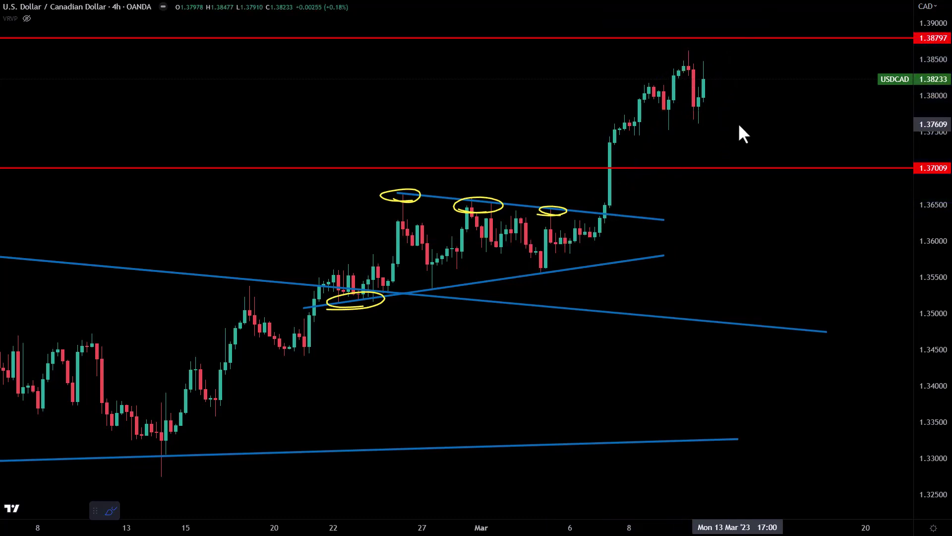
key("ctrl+z")
key("ctrl+z")
key("ctrl+z")
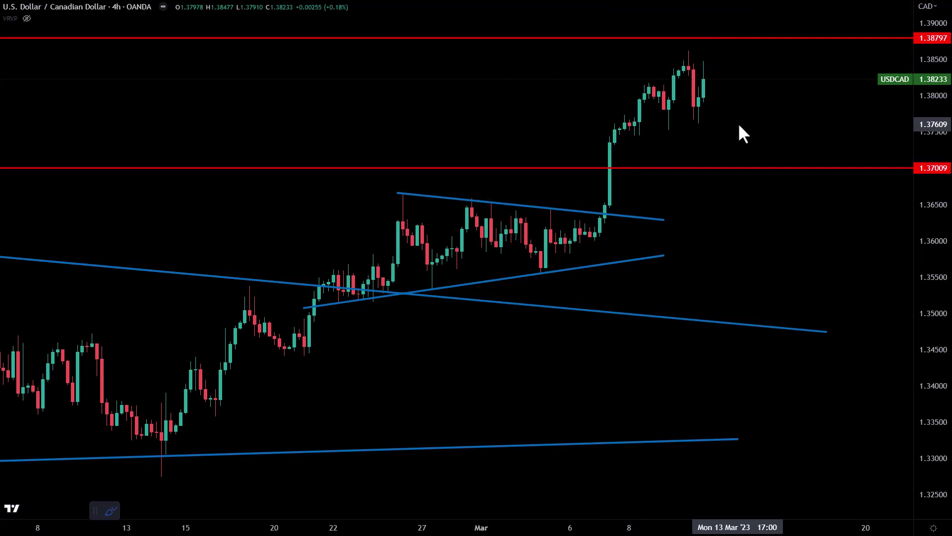
Step: Switch USDCAD to the daily timeframe, circle the October 2022 high at 1.38797, and delete the circle
left_click(214, 1)
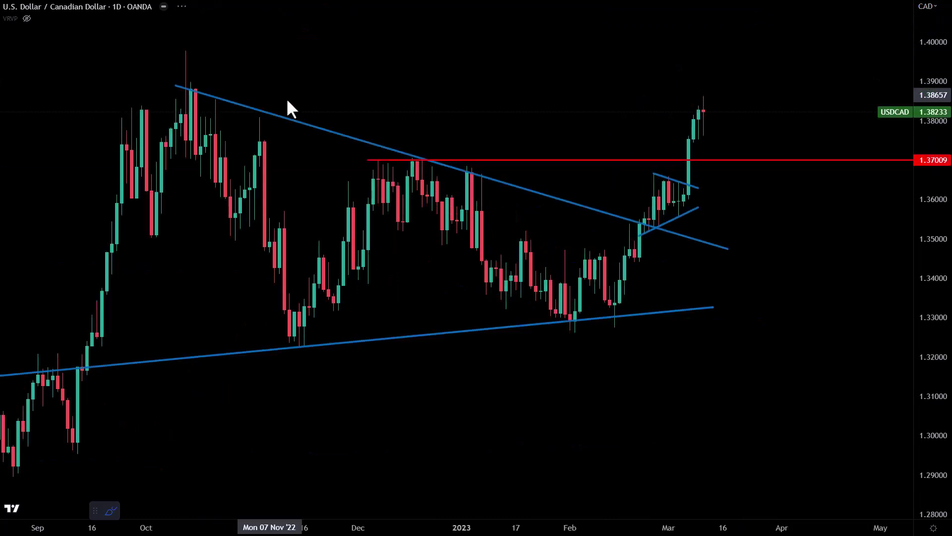
mouse_move(180, 95)
left_mouse_down()
mouse_move(191, 94)
mouse_move(169, 90)
mouse_move(192, 94)
left_mouse_up()
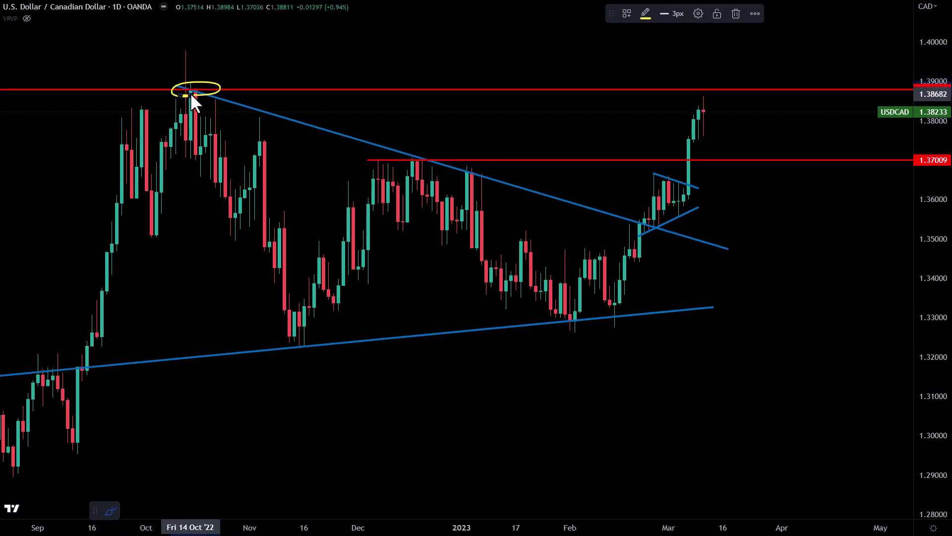
key("Delete")
Step: Circle the April–May 2020 lows along 1.38797 and the April 2020 highs along 1.42650 on daily USDCAD
left_click_drag(236, 530, 723, 491)
left_click_drag(208, 191, 735, 194)
left_click_drag(440, 195, 542, 223)
left_click_drag(414, 268, 741, 278)
left_click_drag(839, 526, 631, 511)
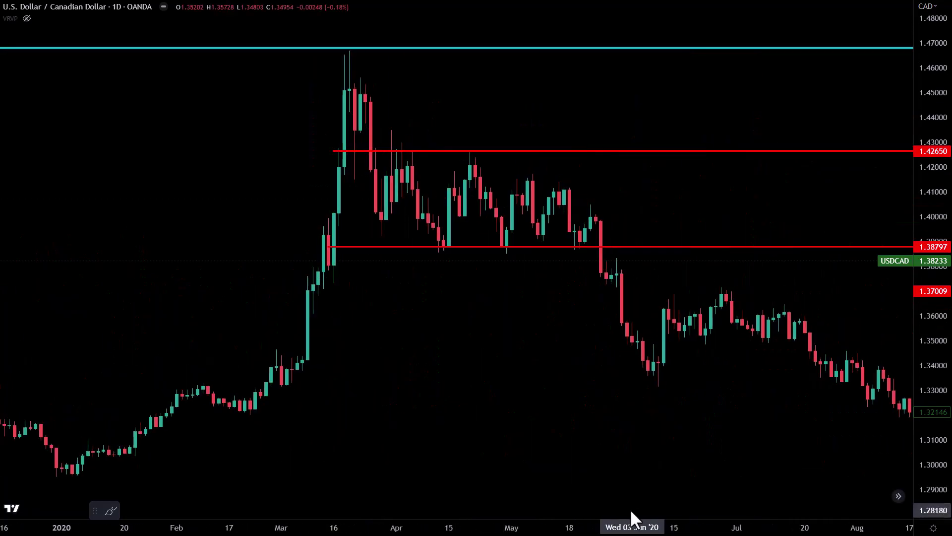
mouse_move(441, 251)
left_mouse_down()
mouse_move(457, 251)
mouse_move(432, 251)
mouse_move(501, 254)
left_mouse_up()
left_click_drag(565, 253, 606, 253)
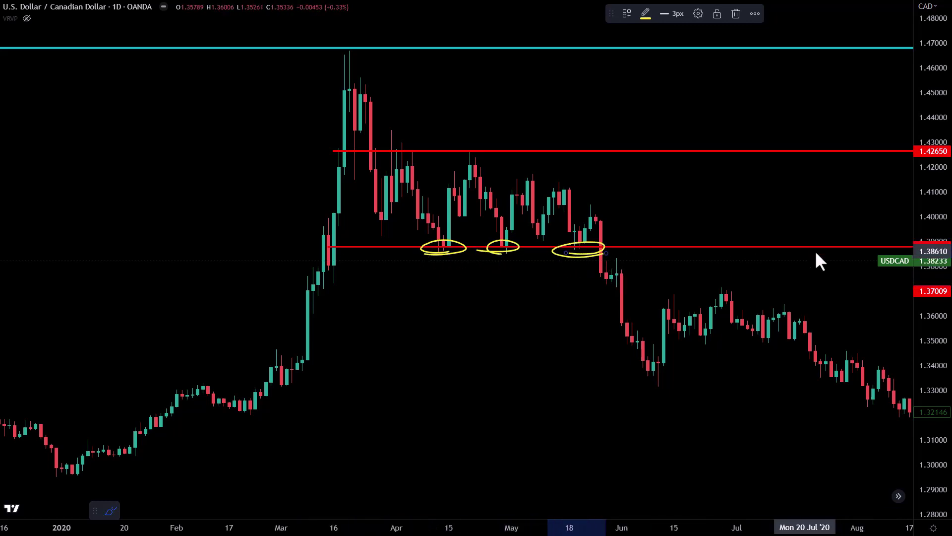
left_click_drag(424, 148, 427, 150)
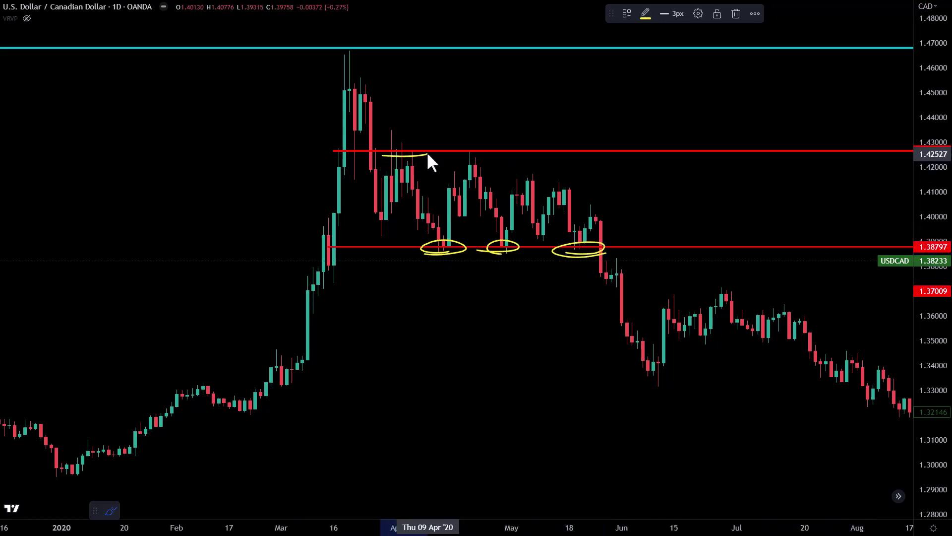
left_click_drag(493, 149, 496, 147)
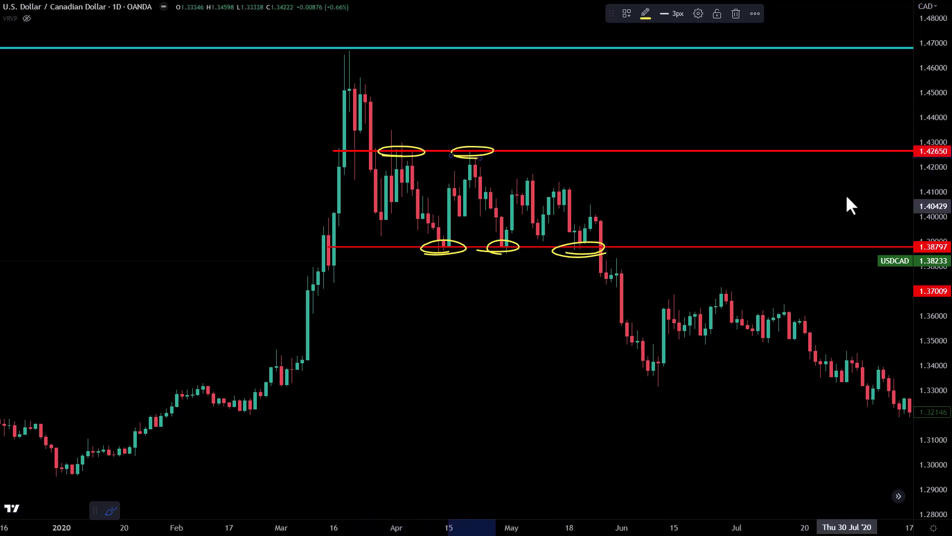
Step: Remove all brush circles from the 2020 USDCAD range and reset the chart view
key("ctrl+z")
key("ctrl+z")
key("ctrl+z")
key("ctrl+z")
key("ctrl+z")
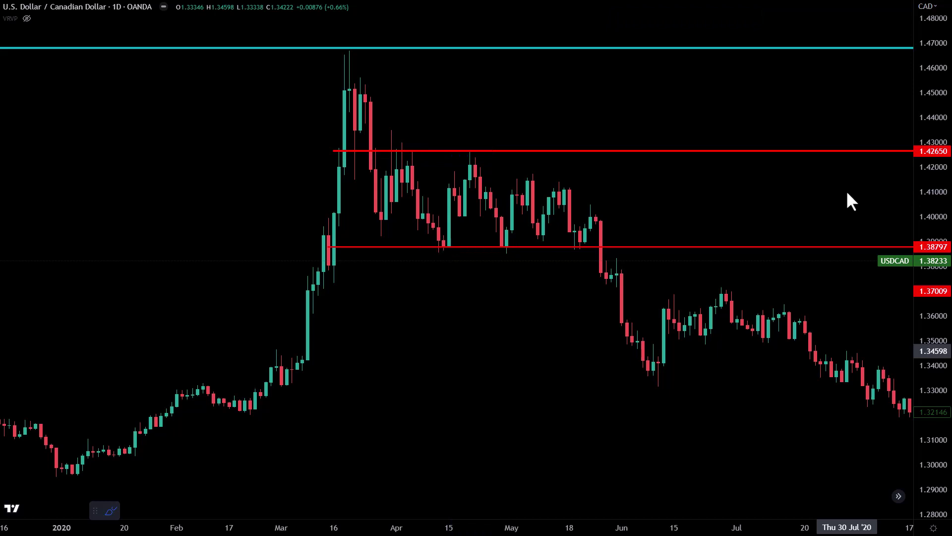
right_click(221, 109)
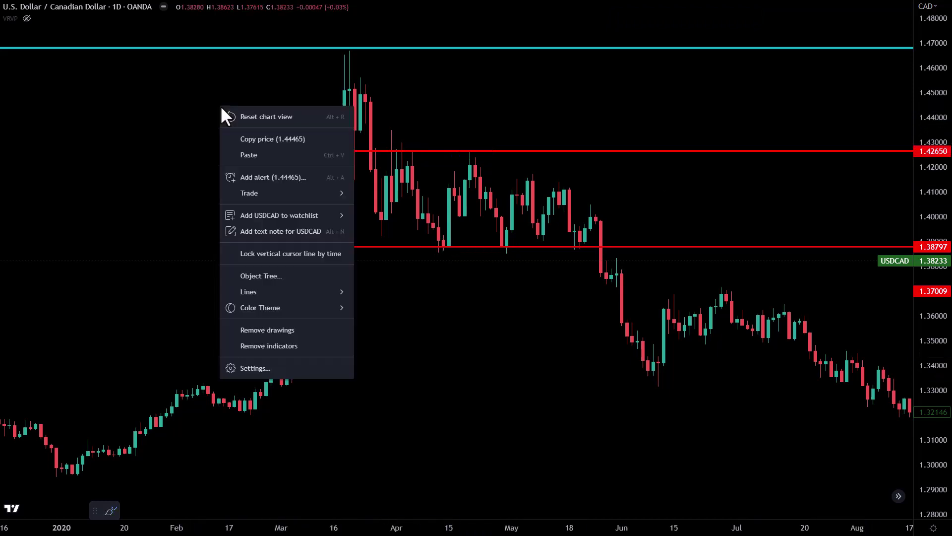
left_click(248, 116)
Step: Circle the October 2022 high at 1.38797 and the December highs at 1.37009, and sketch a false break above 1.38797 ahead of price
left_click_drag(770, 523, 570, 520)
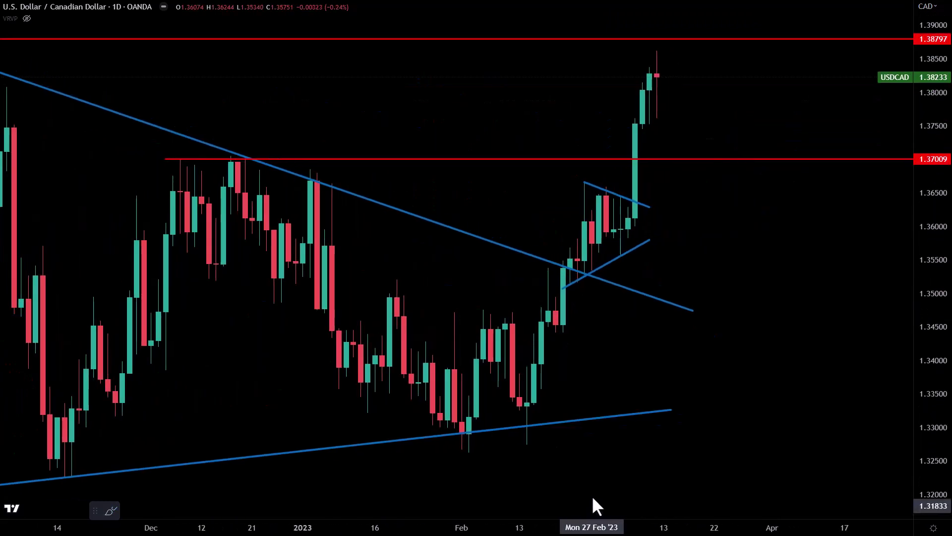
left_click_drag(620, 370, 775, 366)
scroll(749, 508, "down", 3)
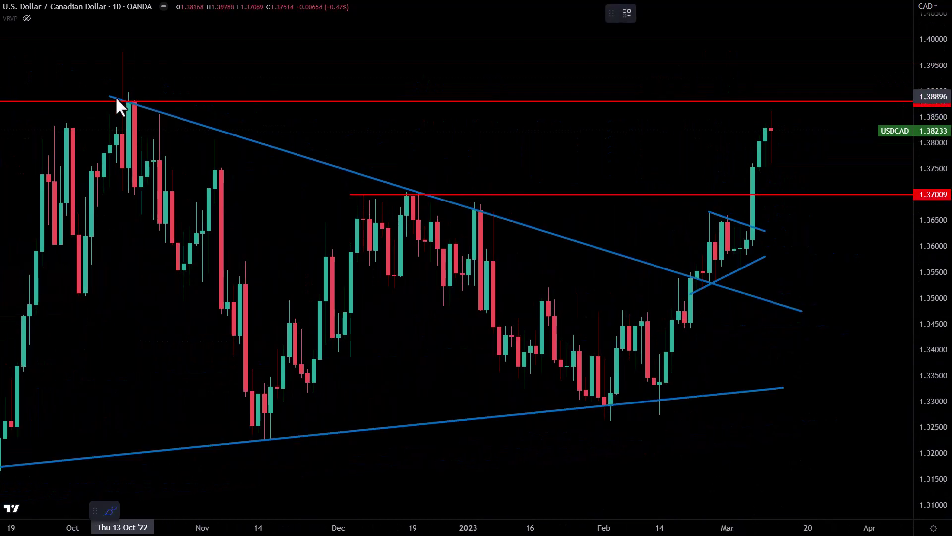
mouse_move(115, 96)
left_mouse_down()
mouse_move(132, 91)
mouse_move(145, 111)
left_mouse_up()
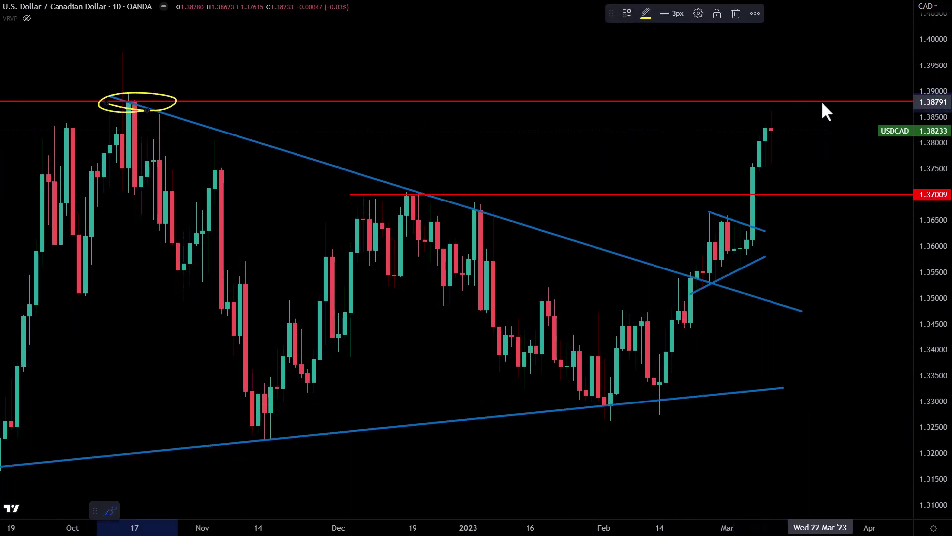
left_click_drag(759, 104, 818, 100)
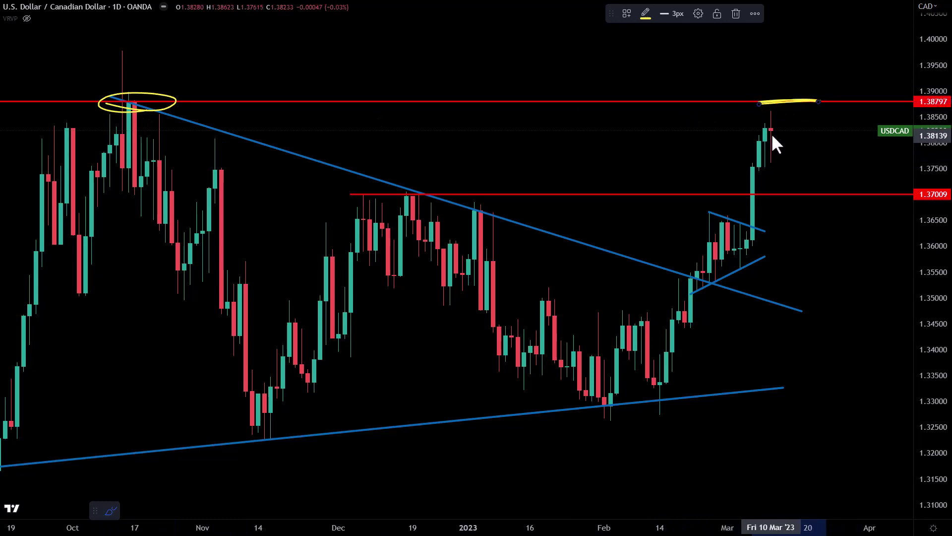
mouse_move(772, 127)
left_mouse_down()
mouse_move(786, 84)
mouse_move(791, 114)
mouse_move(815, 102)
mouse_move(819, 117)
mouse_move(801, 82)
mouse_move(796, 92)
left_mouse_up()
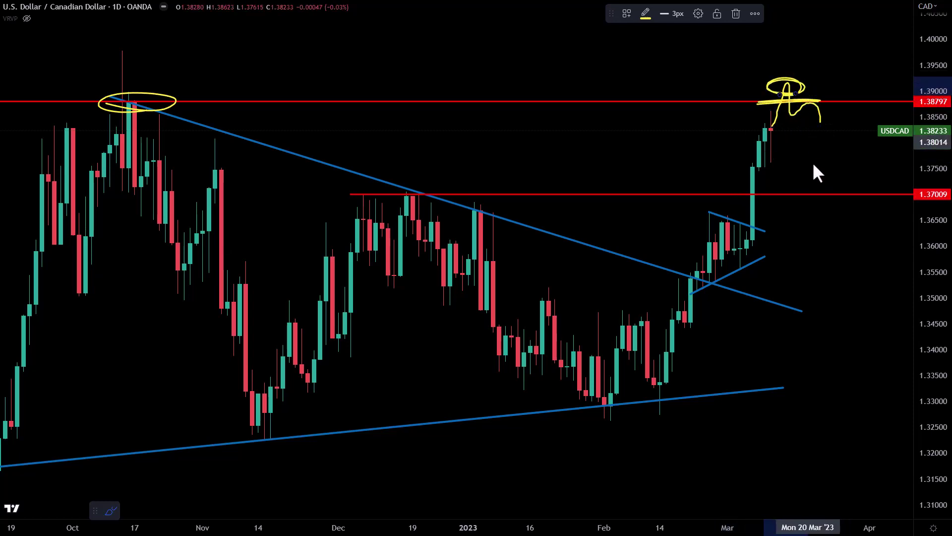
mouse_move(334, 199)
left_mouse_down()
mouse_move(459, 198)
mouse_move(411, 202)
left_mouse_up()
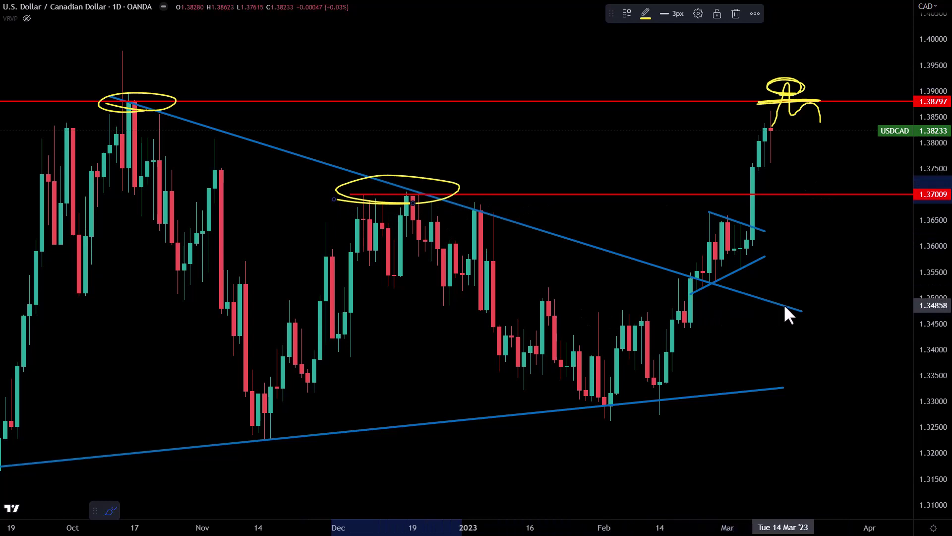
Step: Remove the brush circles and the false-break sketch from the daily USDCAD chart
key("ctrl+z")
key("ctrl+z")
key("ctrl+z")
key("ctrl+z")
key("ctrl+z")
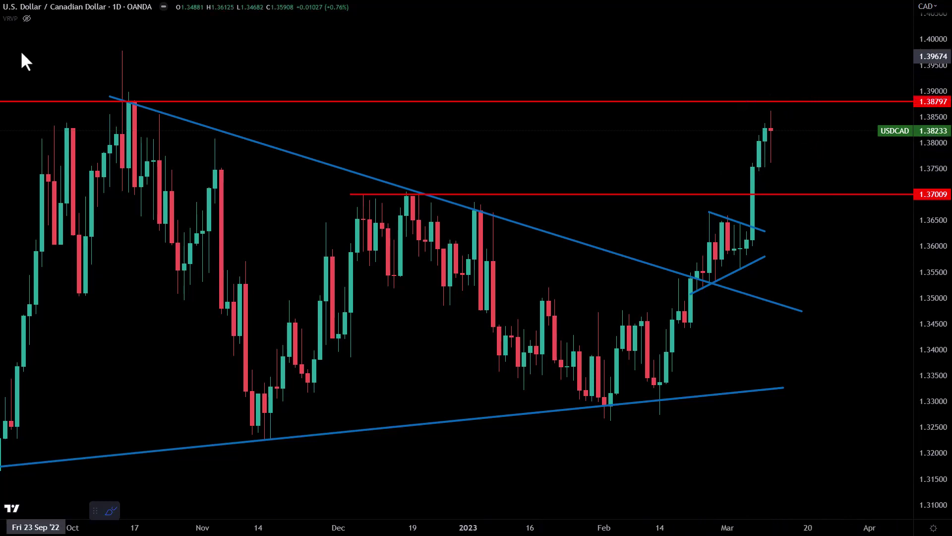
Step: Circle the October 2022 high, circle and trace the 1.38797 level ahead of price, and circle the 1.37009 level
left_click_drag(121, 106, 143, 103)
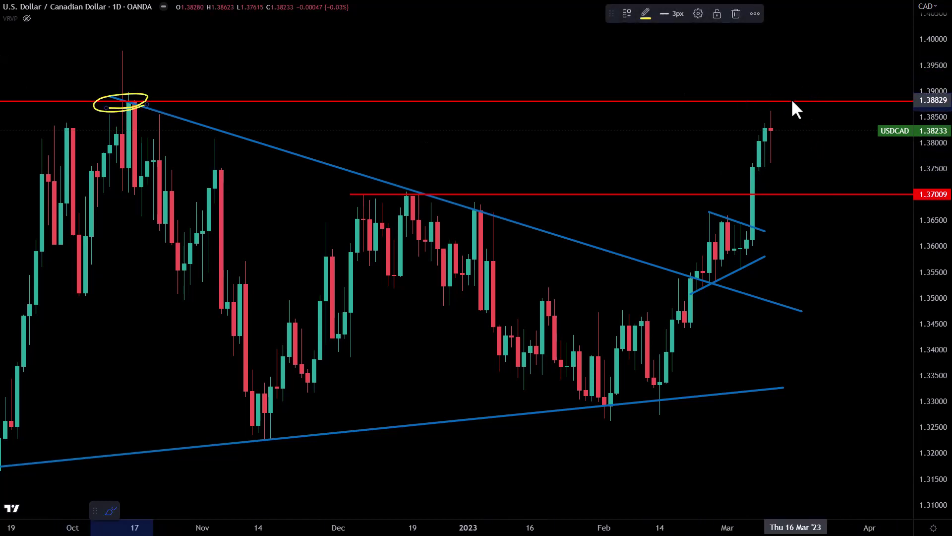
mouse_move(790, 98)
left_mouse_down()
mouse_move(784, 106)
mouse_move(832, 99)
left_mouse_up()
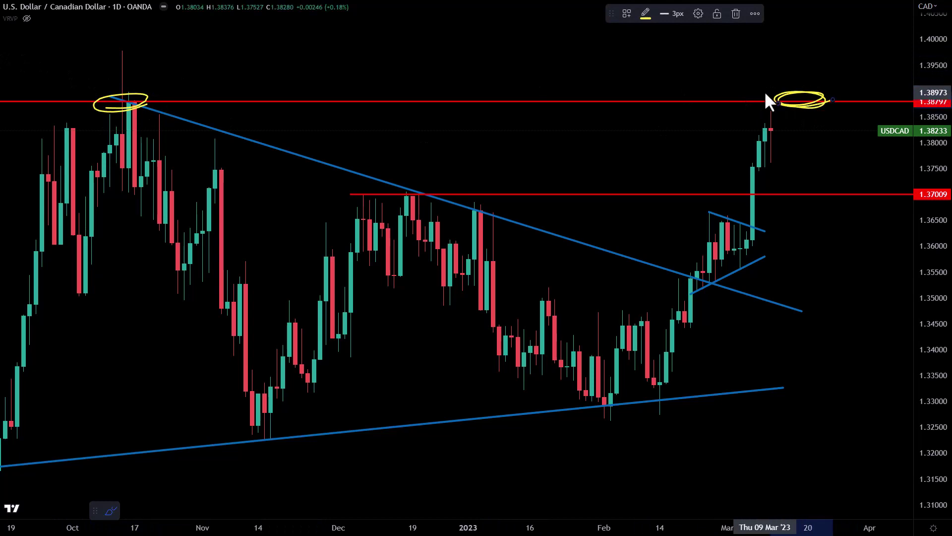
left_click_drag(739, 101, 895, 99)
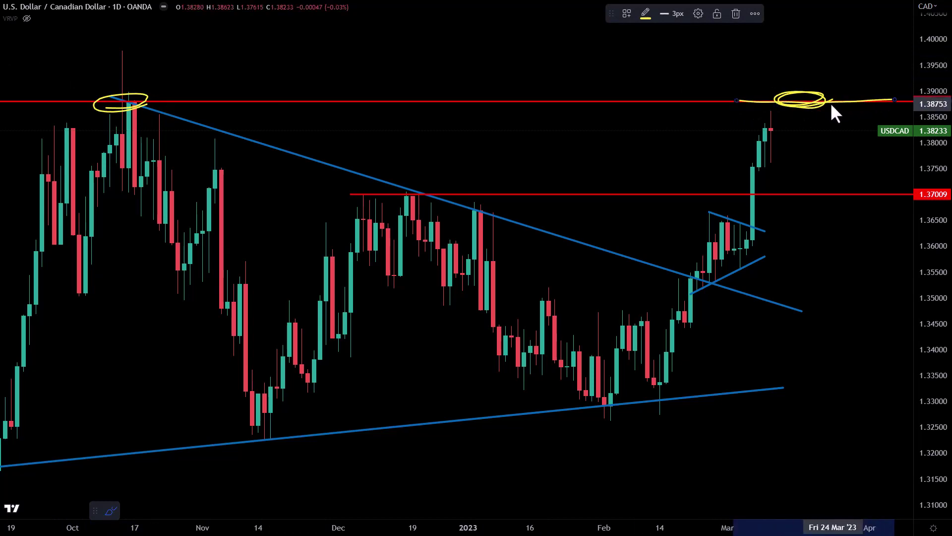
left_click_drag(780, 198, 838, 201)
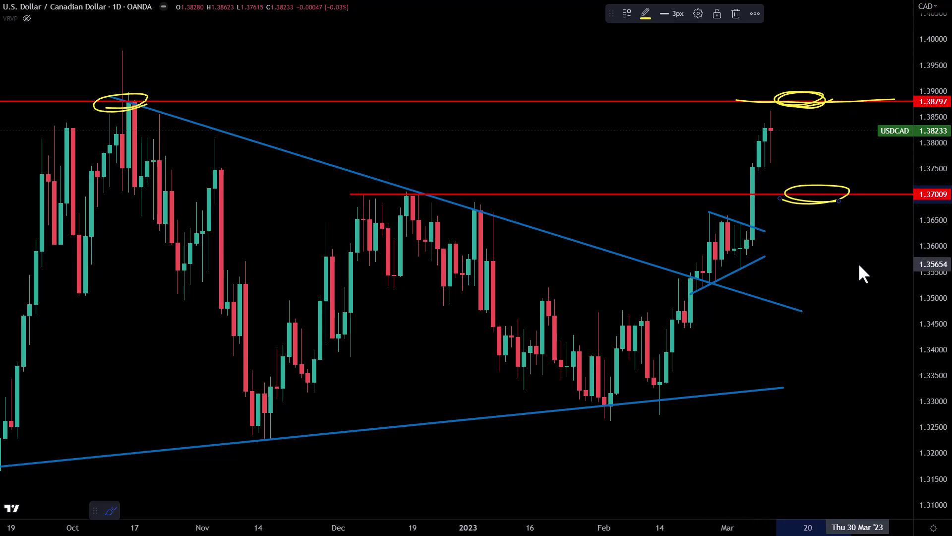
Step: Remove the brush marks along the 1.38797 and 1.37009 levels on USDCAD
key("ctrl+z")
key("ctrl+z")
key("ctrl+z")
key("ctrl+z")
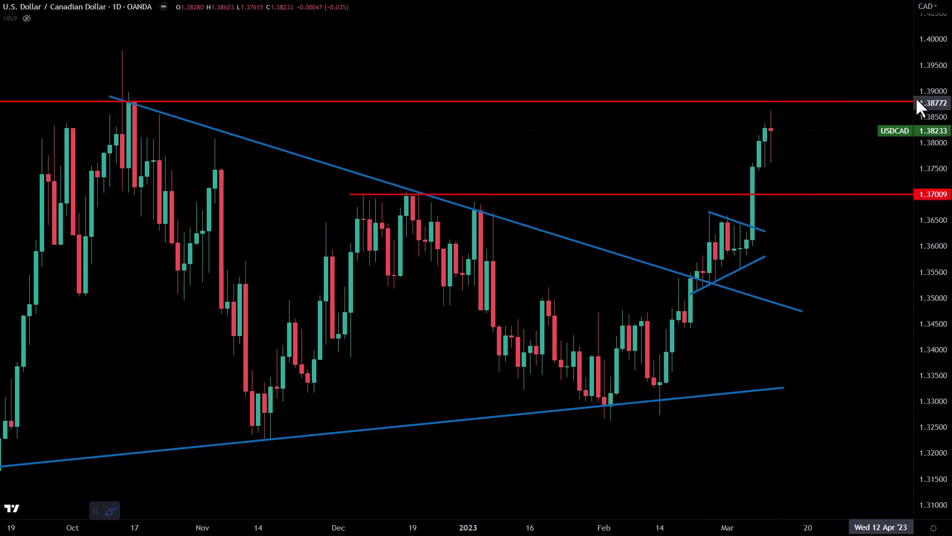
Step: Circle the 1.42650 and 1.38797 levels, draw a line just below 1.40000, and sketch a downward reversal arrow from 1.38797
left_click_drag(929, 50, 929, 187)
left_click_drag(836, 99, 785, 177)
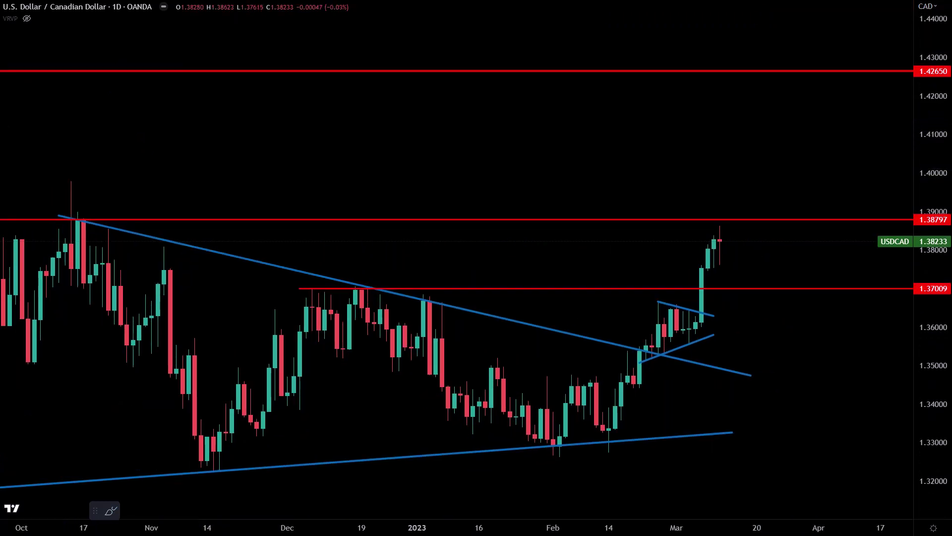
mouse_move(813, 80)
left_mouse_down()
mouse_move(758, 67)
mouse_move(759, 77)
left_mouse_up()
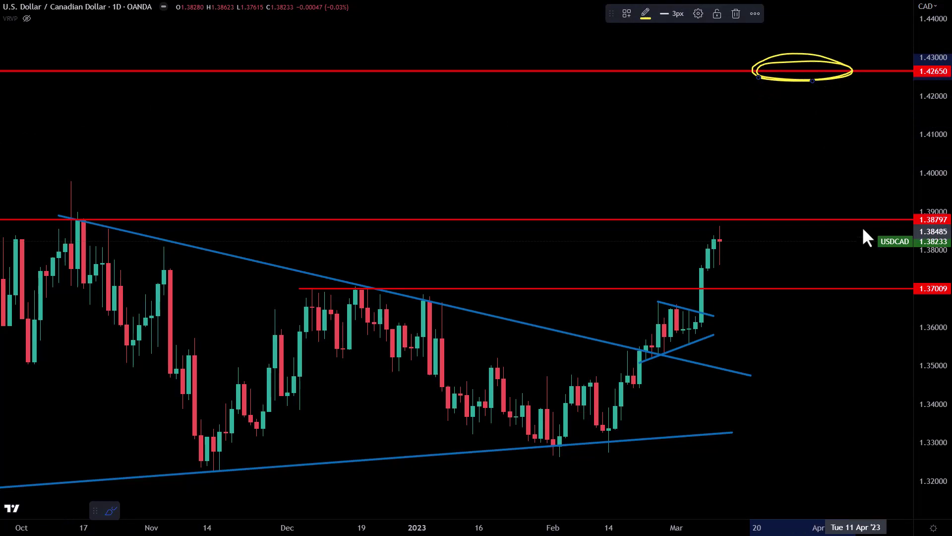
mouse_move(709, 224)
left_mouse_down()
mouse_move(715, 209)
mouse_move(753, 229)
left_mouse_up()
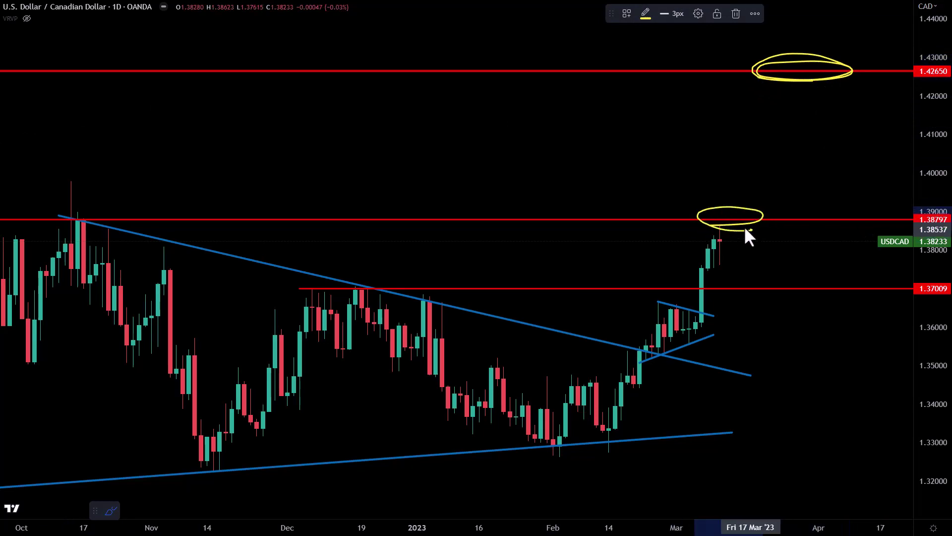
mouse_move(767, 183)
left_mouse_down()
mouse_move(699, 181)
mouse_move(781, 180)
left_mouse_up()
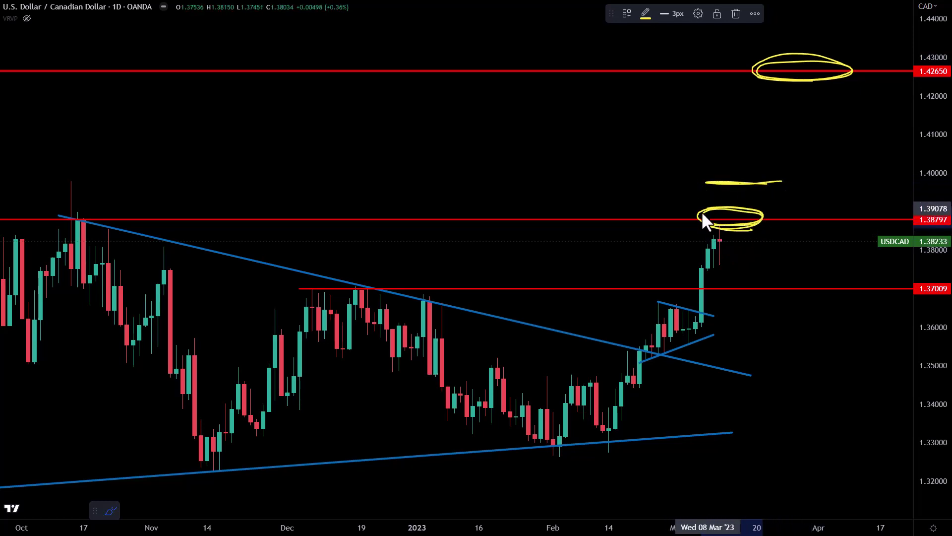
left_click(748, 227)
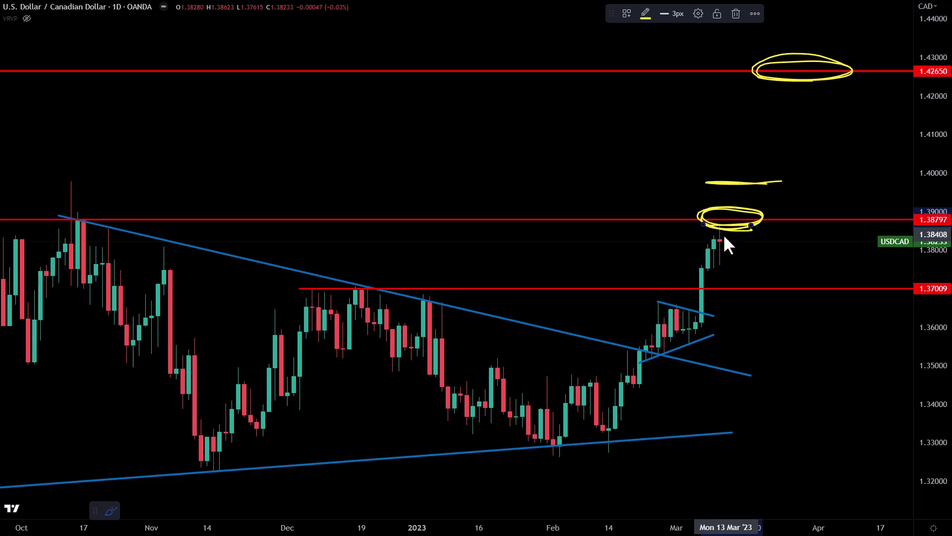
mouse_move(719, 242)
left_mouse_down()
mouse_move(732, 217)
mouse_move(757, 266)
mouse_move(769, 250)
left_mouse_up()
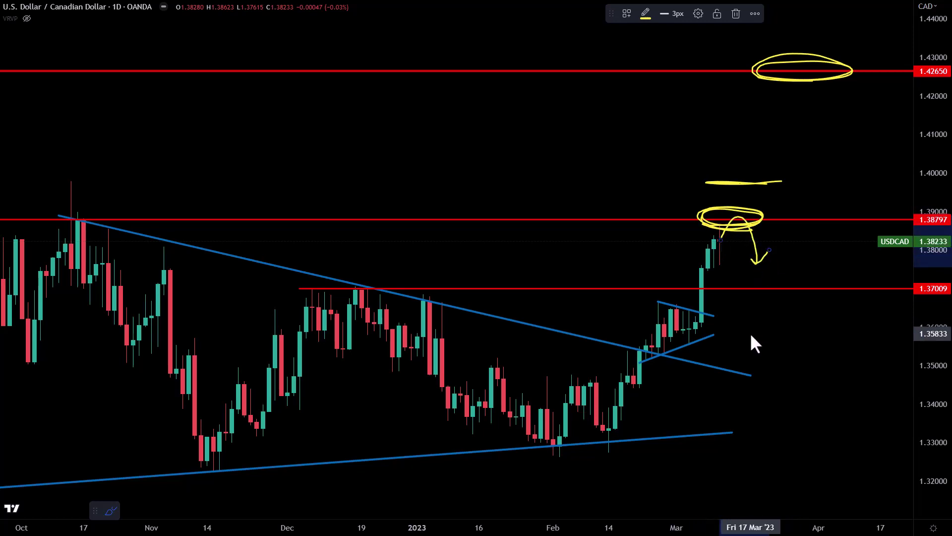
Step: Undo the reversal arrow, the extra circle at 1.38797, and the line just below 1.40000
key("ctrl+z")
key("ctrl+z")
key("ctrl+z")
key("ctrl+z")
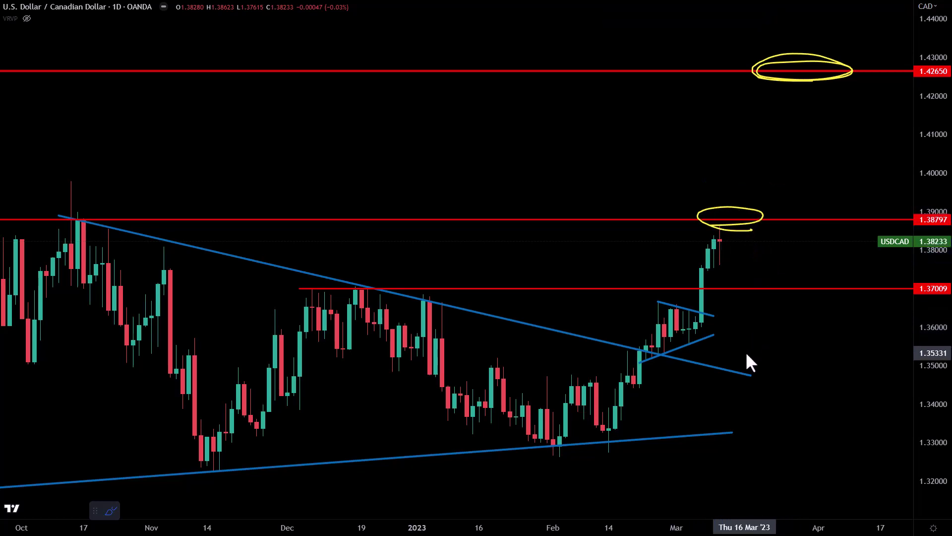